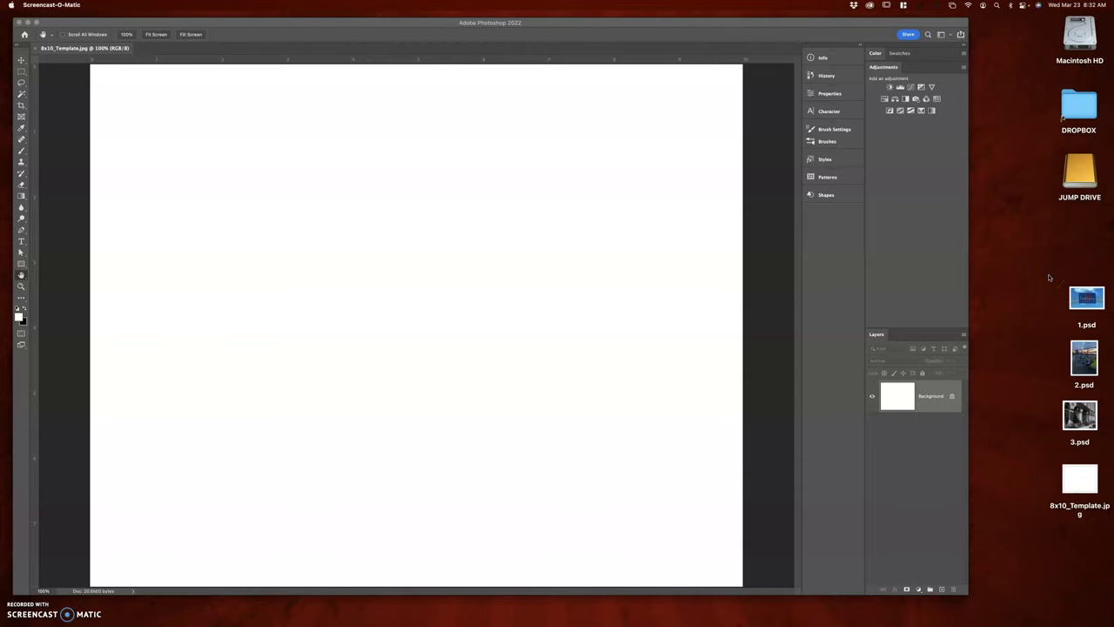
Step: Open 1.psd in Photoshop and flatten it to a single layer
click(1089, 304)
click(1087, 300)
drag(1087, 300, 559, 612)
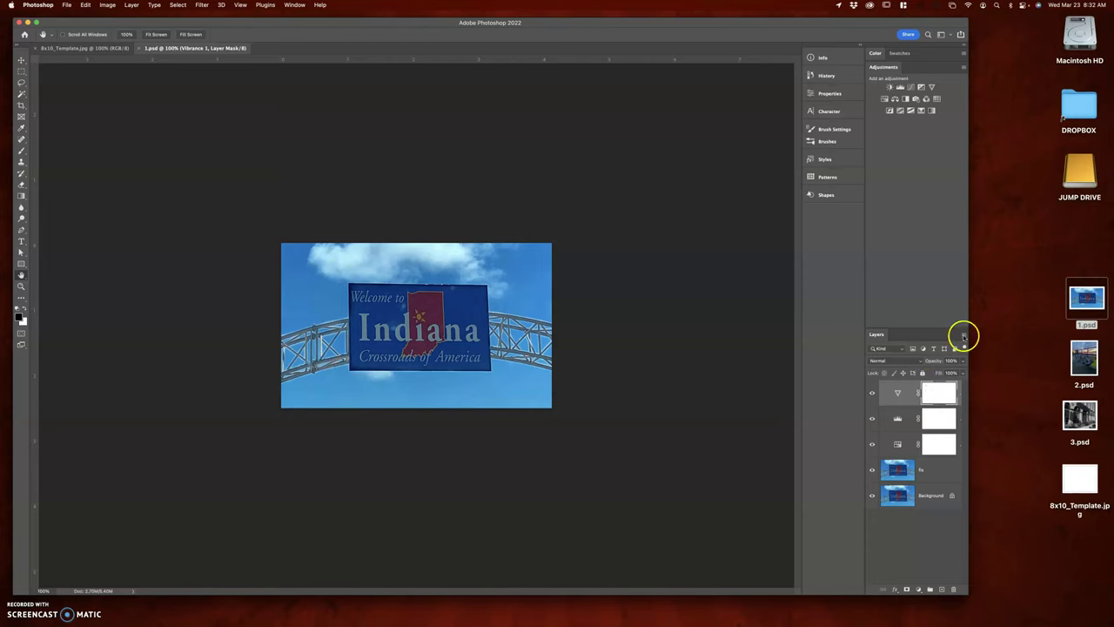
click(963, 336)
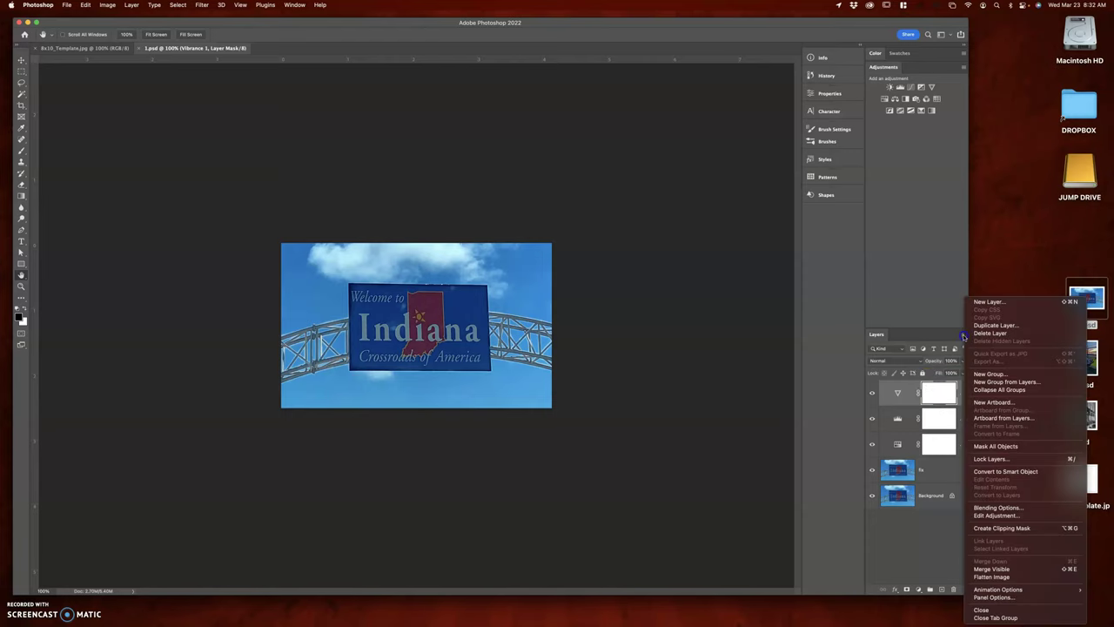
click(1012, 578)
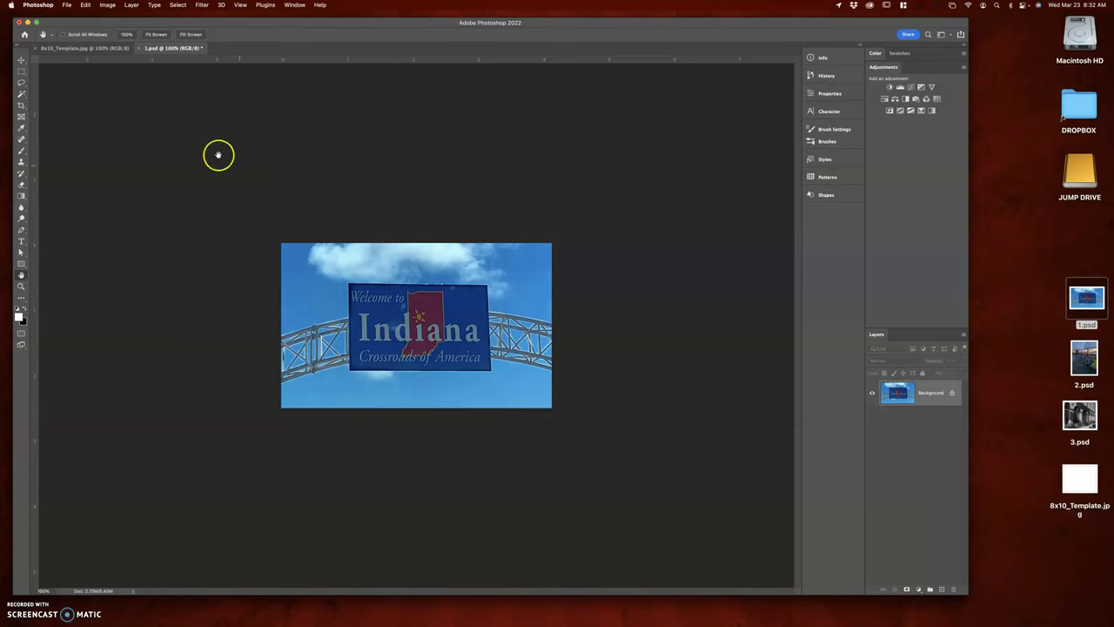
Step: Drag the flattened Indiana photo onto the 8x10 template as Layer 1
click(21, 60)
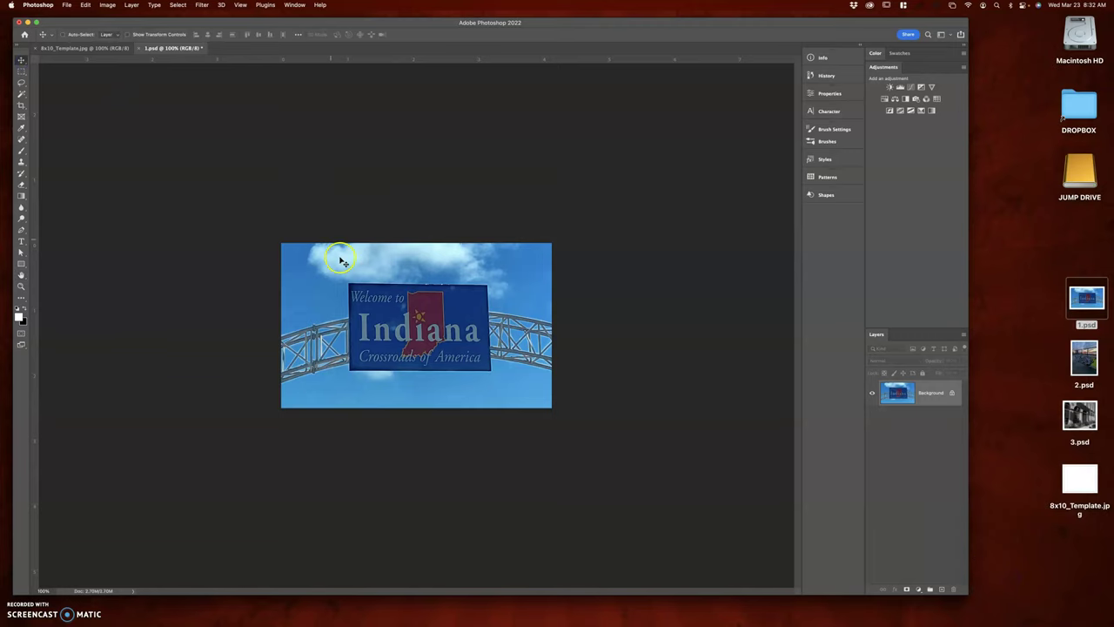
drag(342, 261, 401, 323)
drag(274, 250, 366, 272)
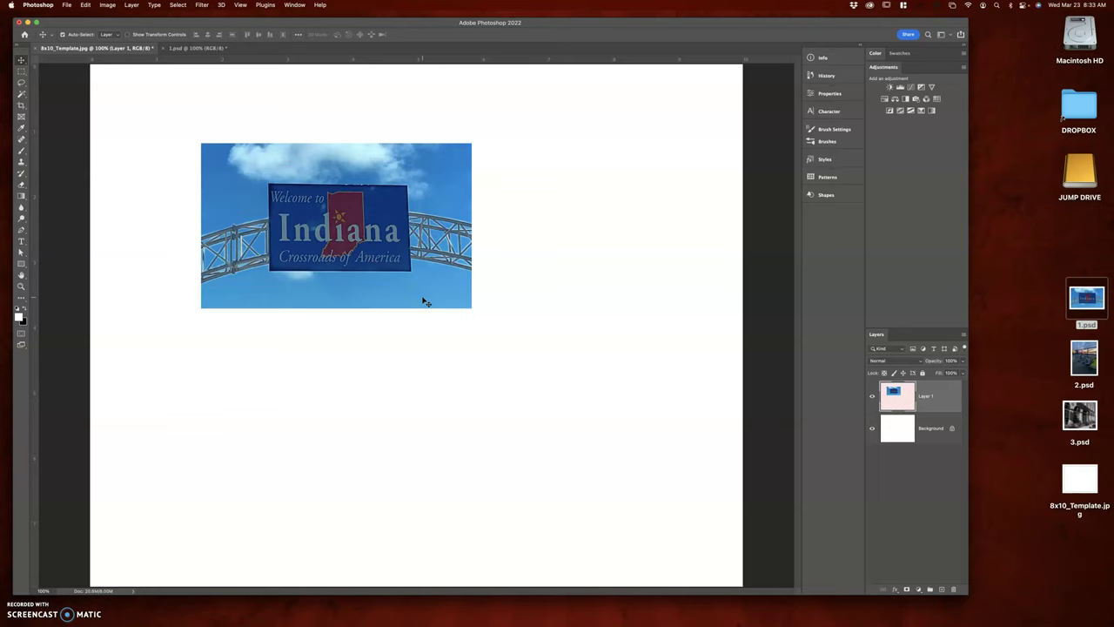
Step: Scale the Indiana photo to 96.4%, rotate it about -10.8°, and move it upper left
key(super+t)
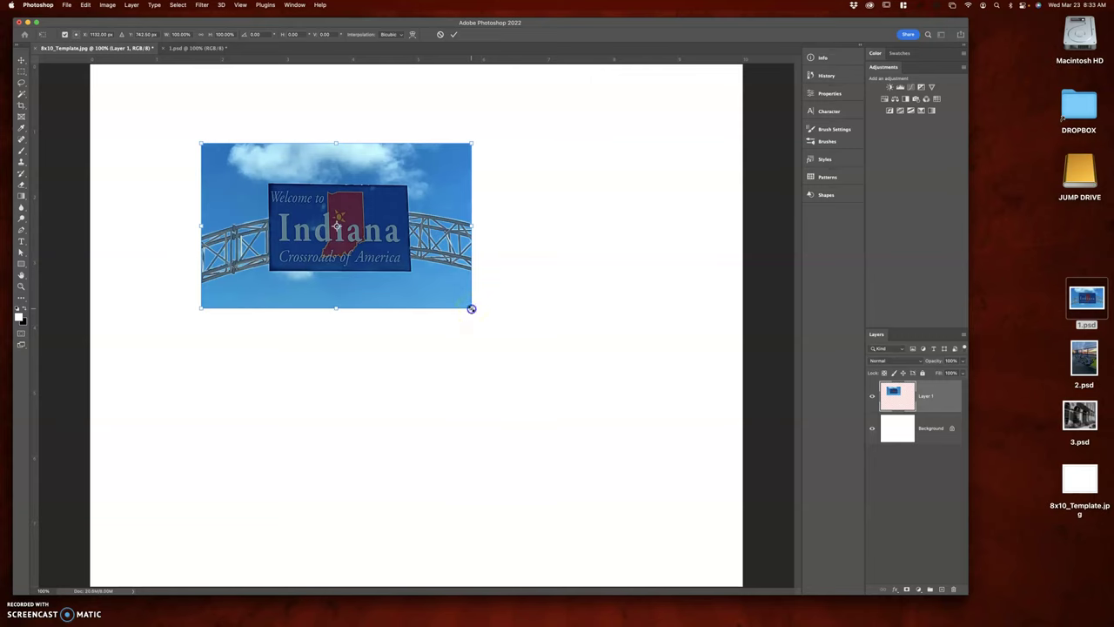
drag(471, 309, 427, 284)
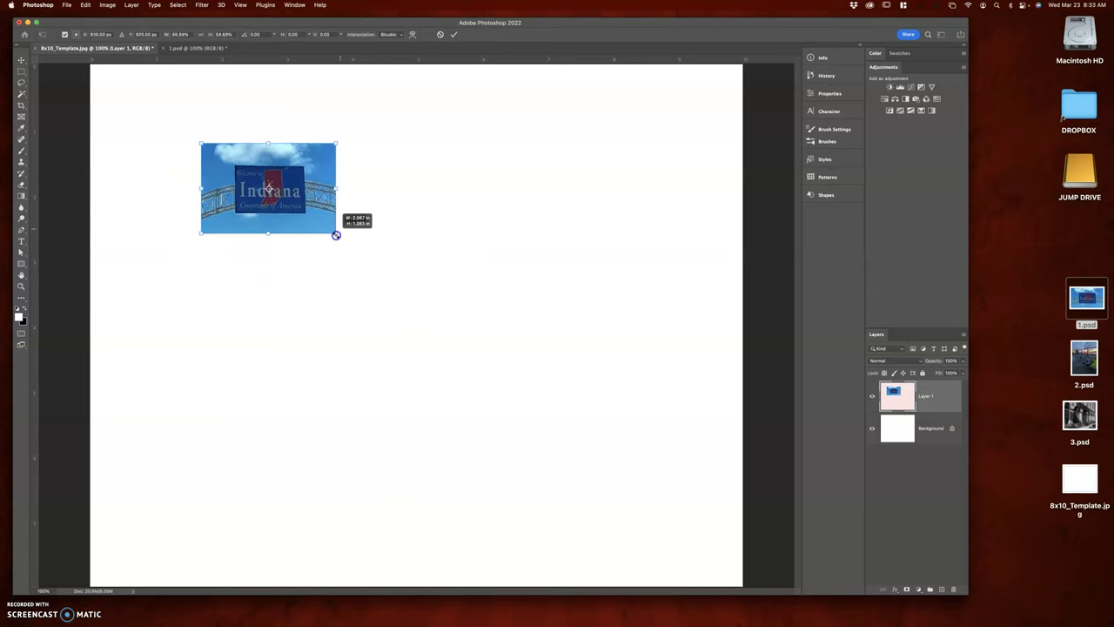
drag(384, 270, 468, 308)
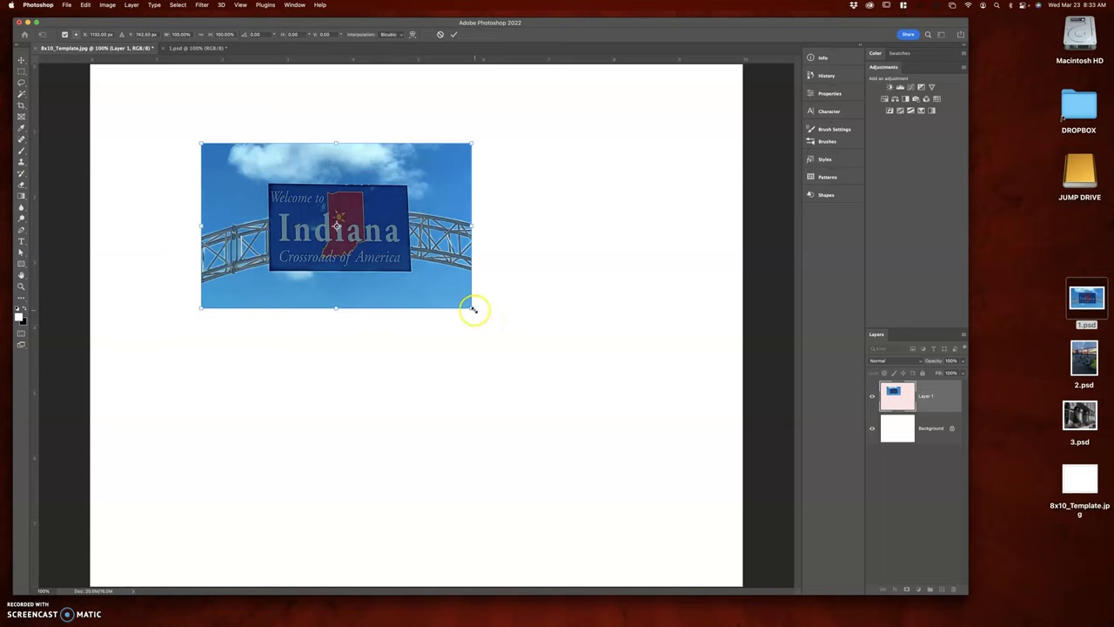
drag(472, 308, 452, 320)
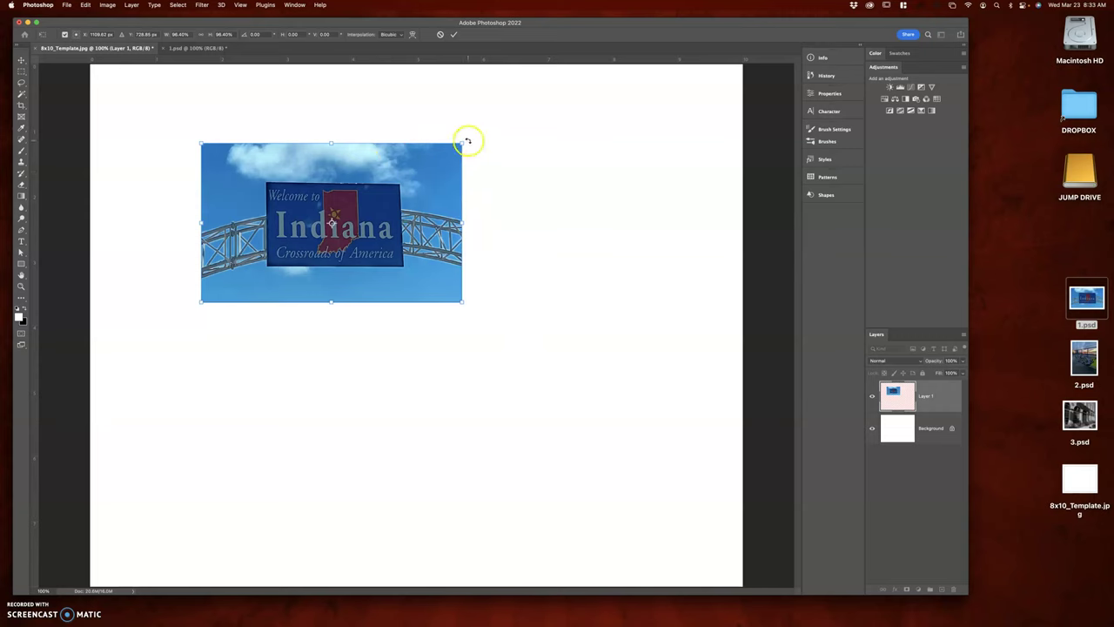
drag(468, 139, 450, 117)
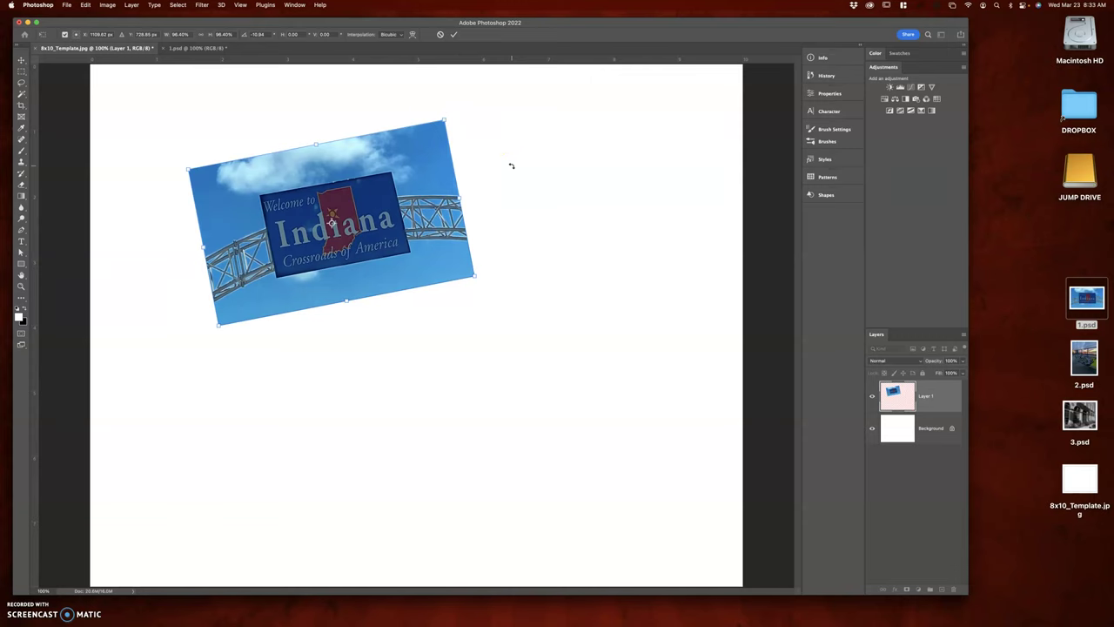
key(Return)
drag(400, 229, 327, 203)
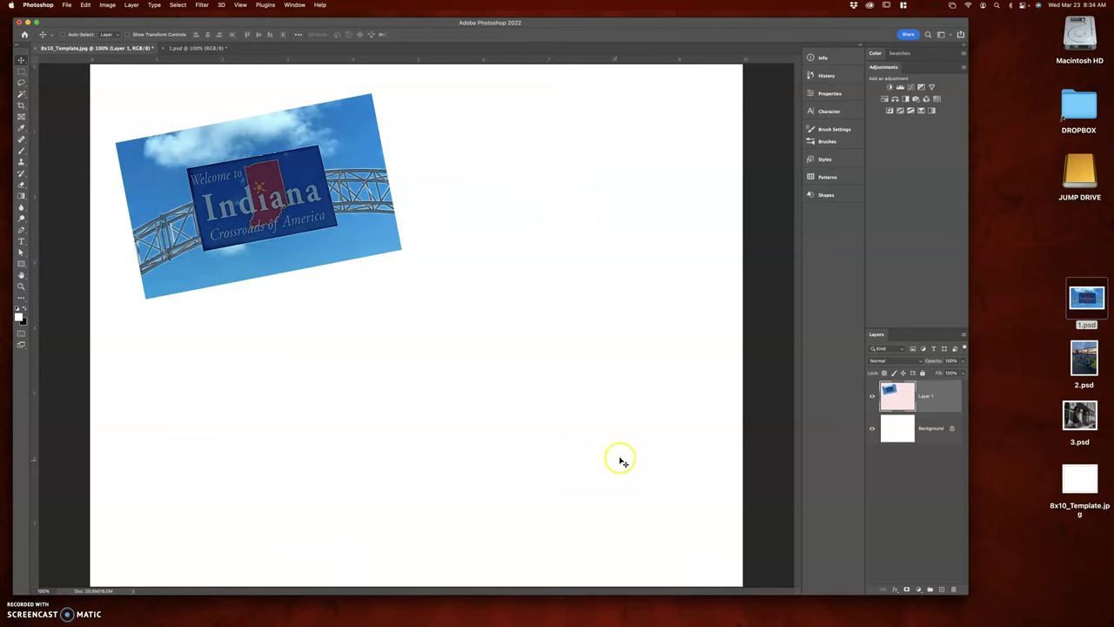
Step: Open and flatten 2.psd, then drag the graffiti photo onto the template as Layer 2
click(1079, 373)
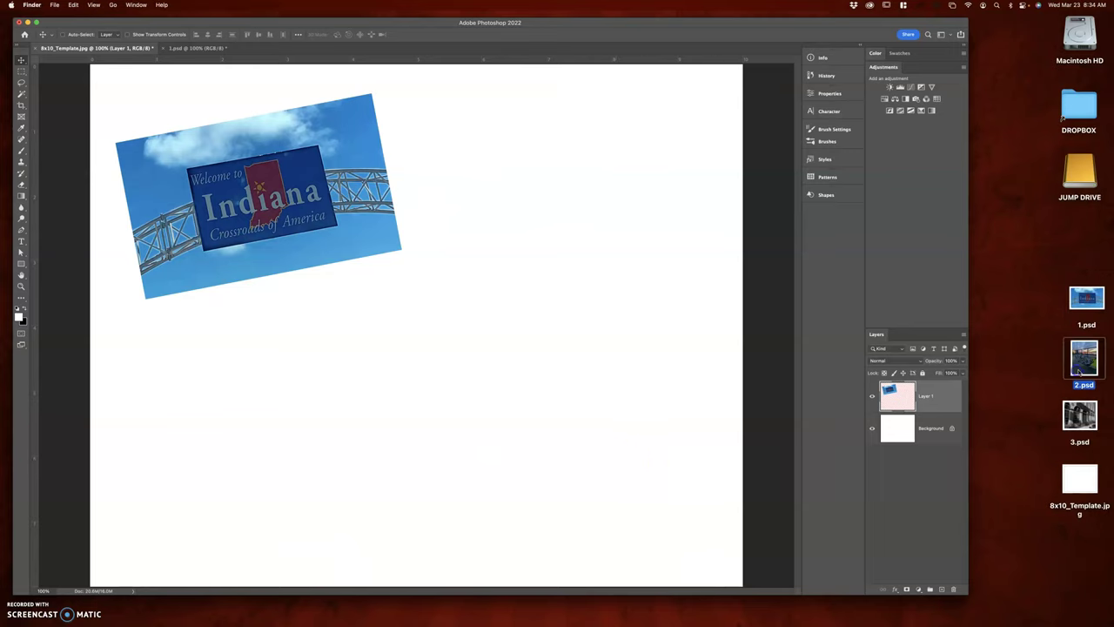
drag(1079, 373, 554, 619)
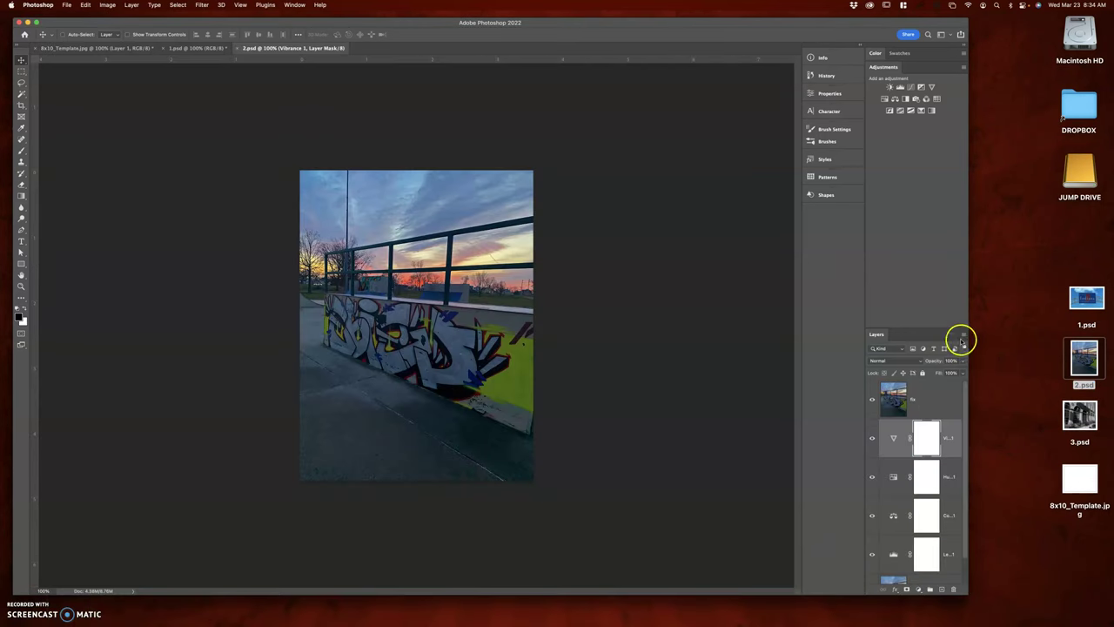
click(962, 336)
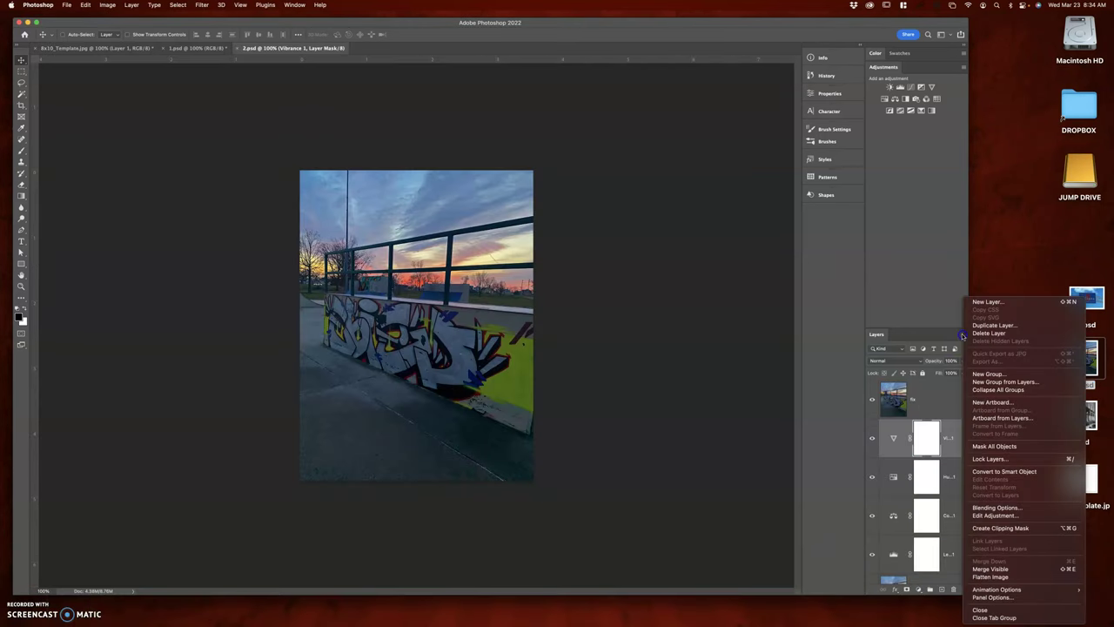
click(997, 576)
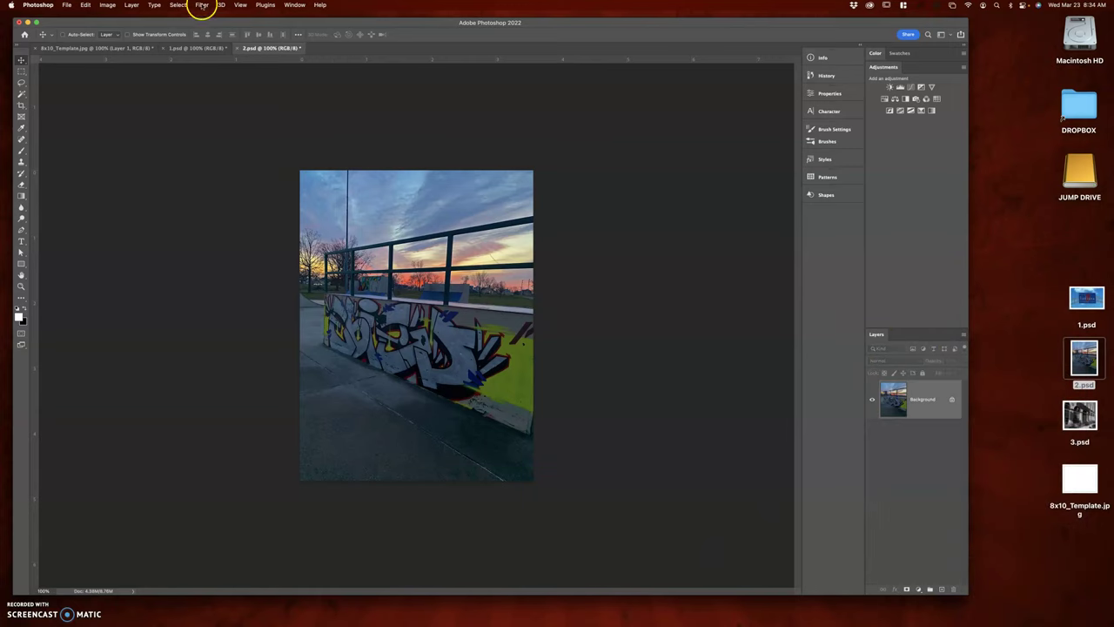
click(344, 191)
click(104, 48)
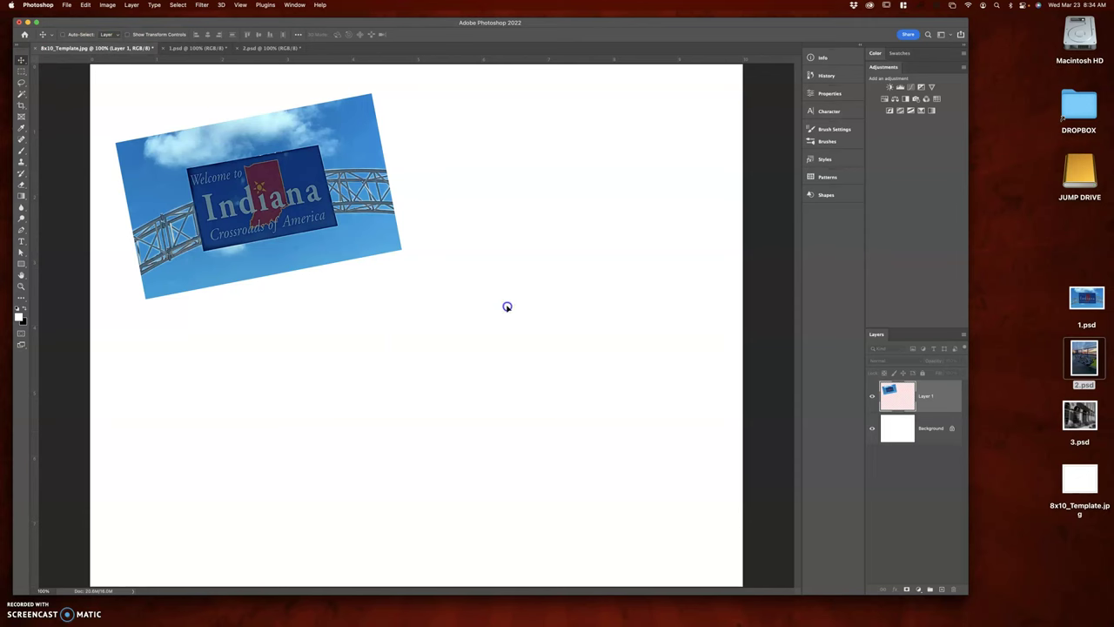
drag(507, 306, 605, 306)
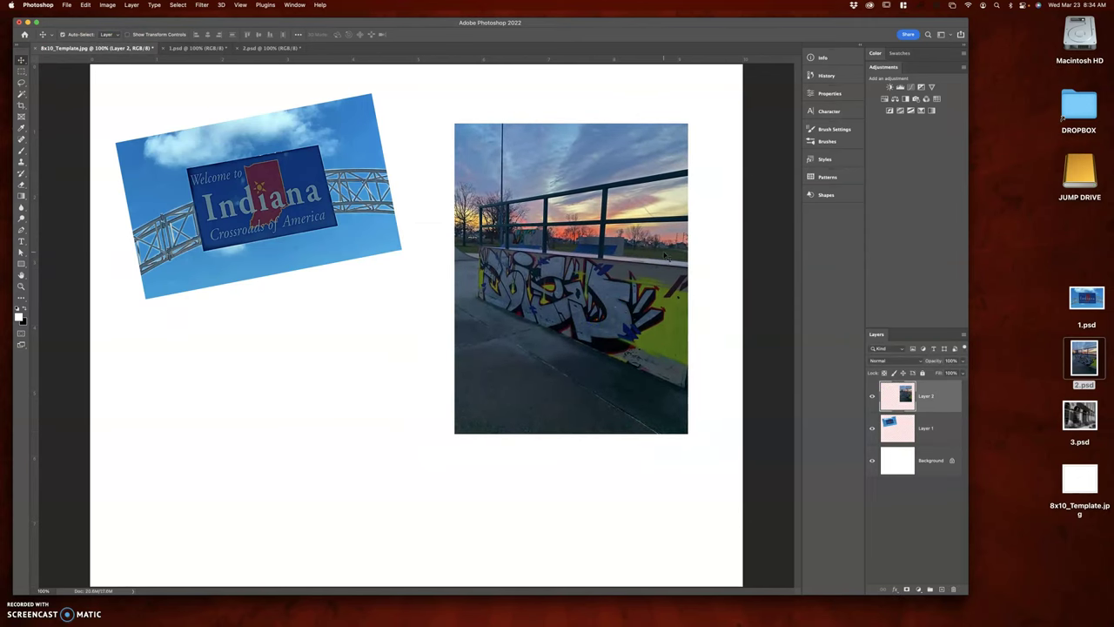
Step: Scale the graffiti photo to about 82%, tilt it clockwise, and move it upper right
key(super+t)
drag(688, 124, 675, 203)
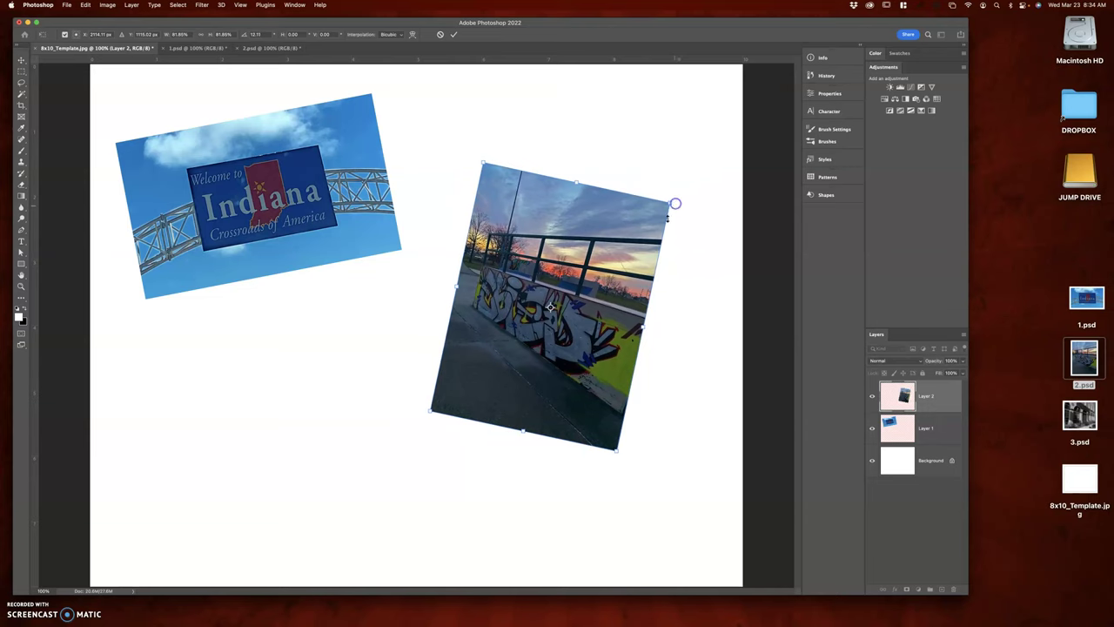
drag(614, 270, 631, 211)
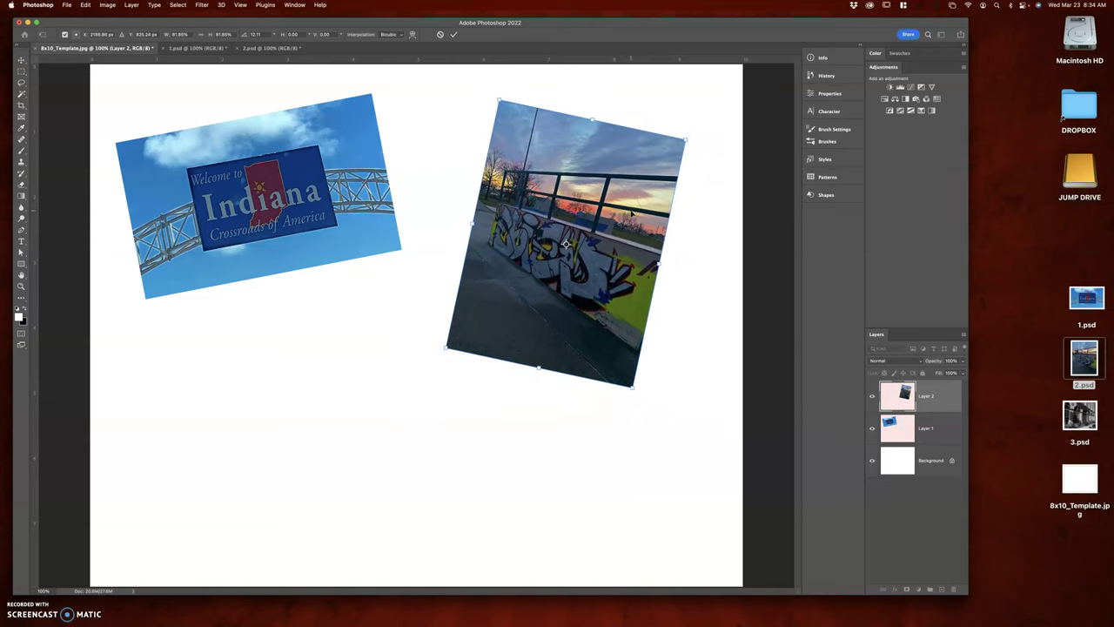
click(925, 449)
key(Return)
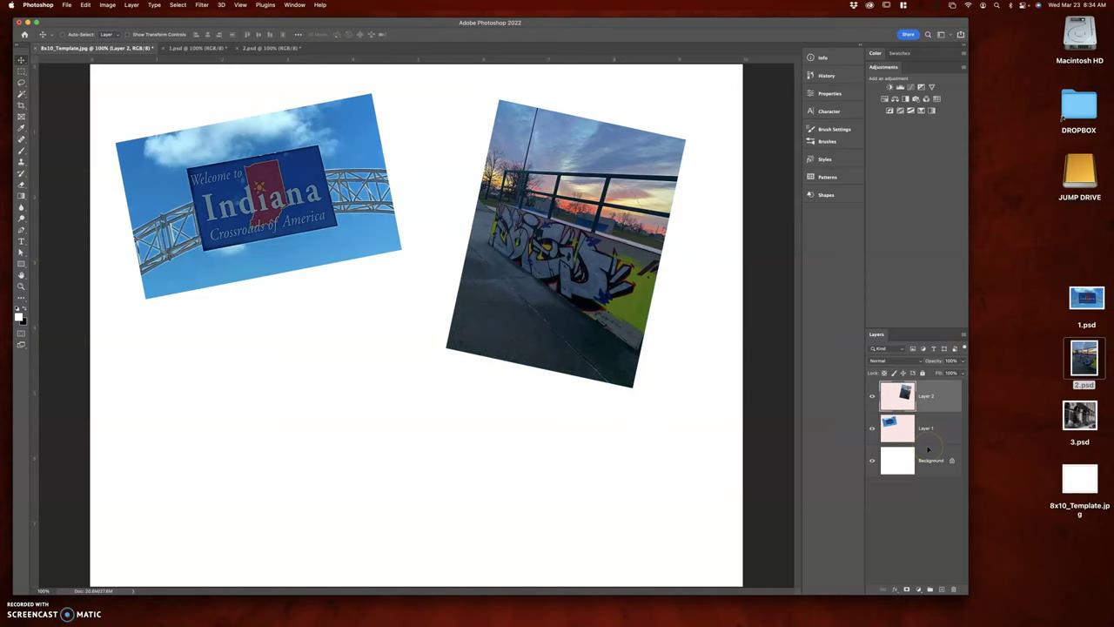
Step: Open and flatten 3.psd, then paste the storefront photo into the template below the Indiana photo
click(1081, 416)
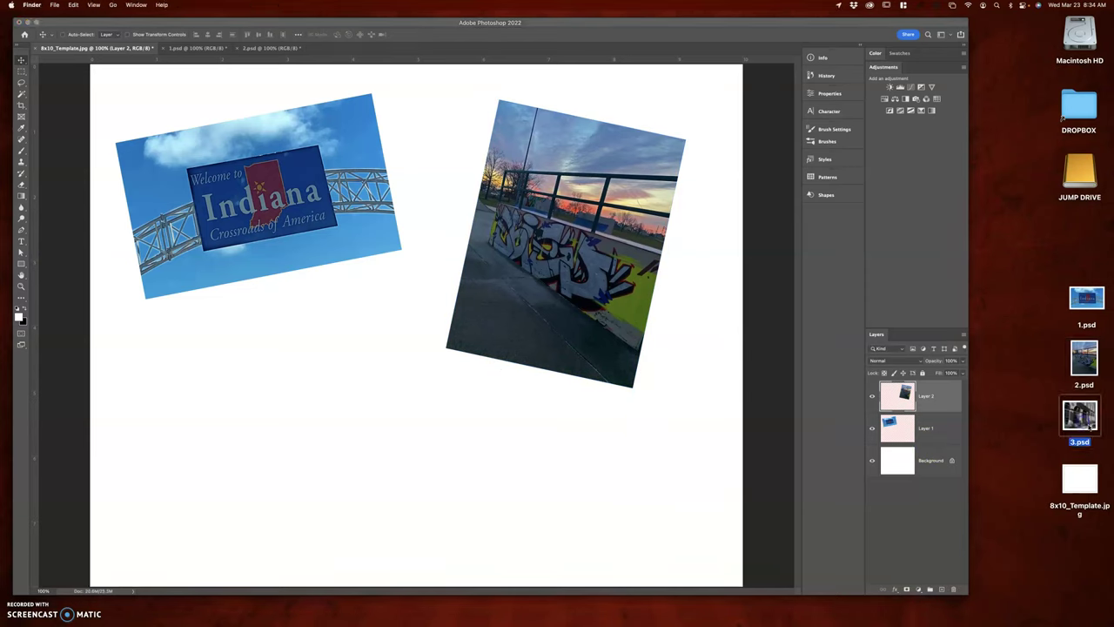
drag(1081, 420, 564, 612)
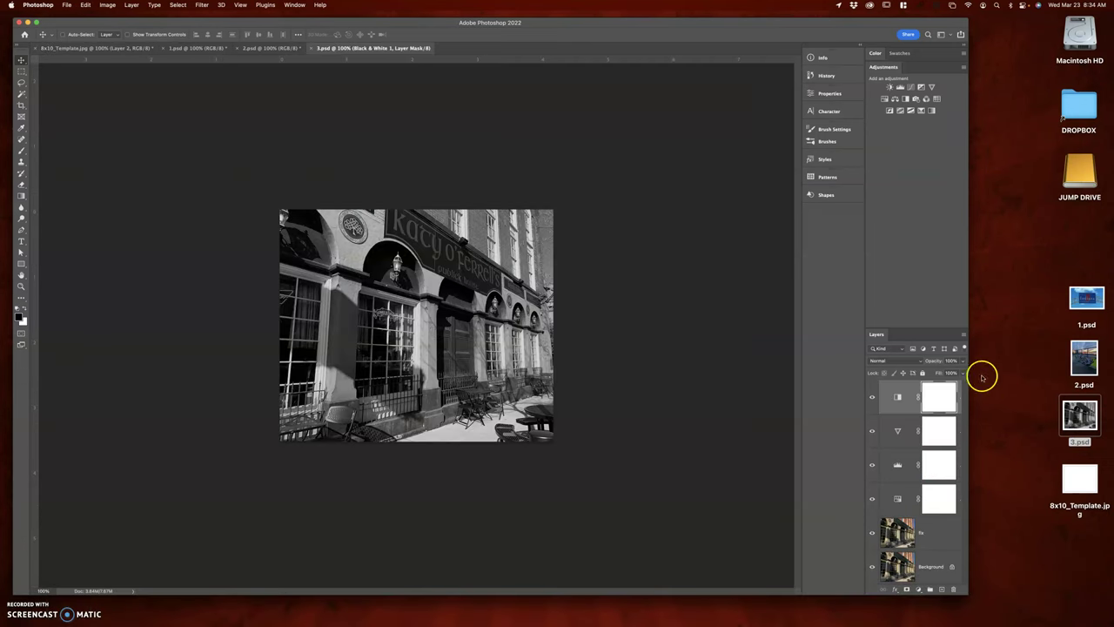
click(962, 334)
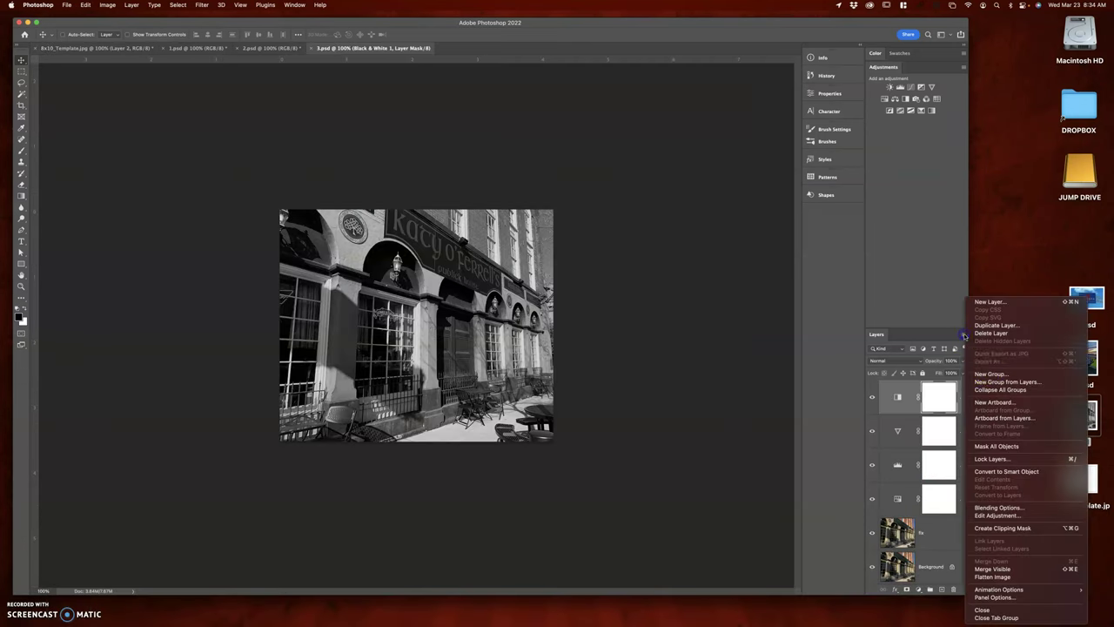
click(1018, 577)
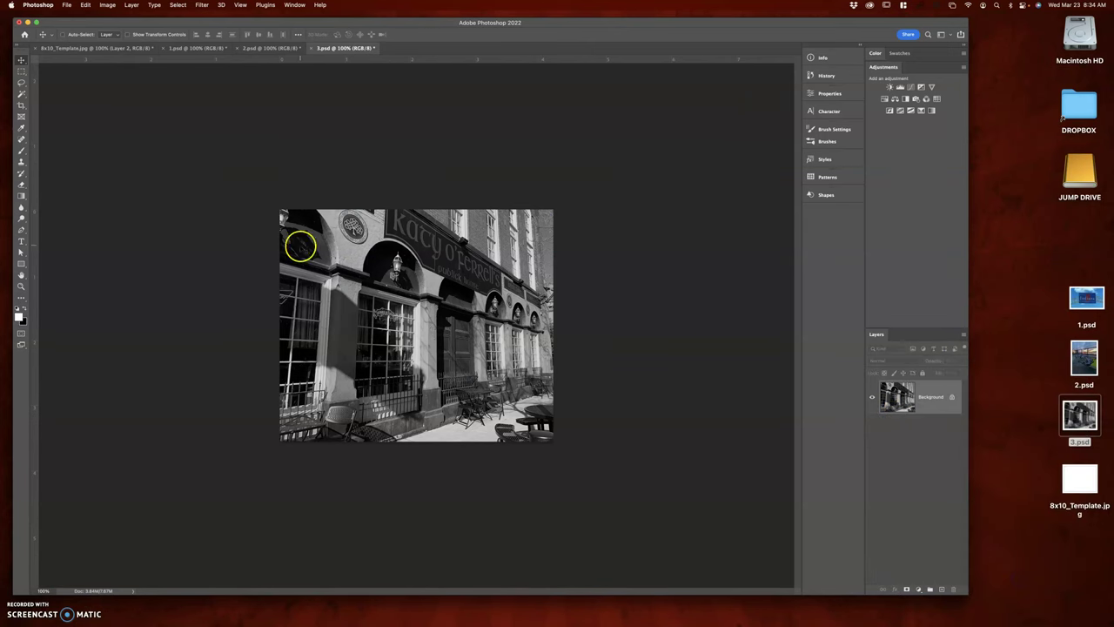
click(111, 49)
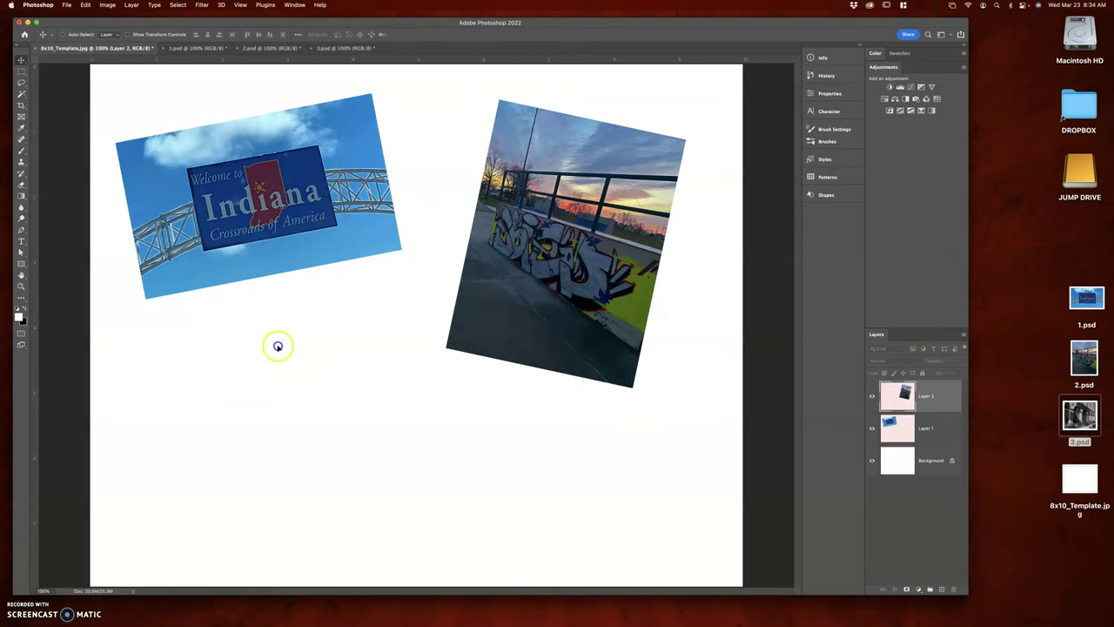
key(super+v)
drag(293, 359, 301, 428)
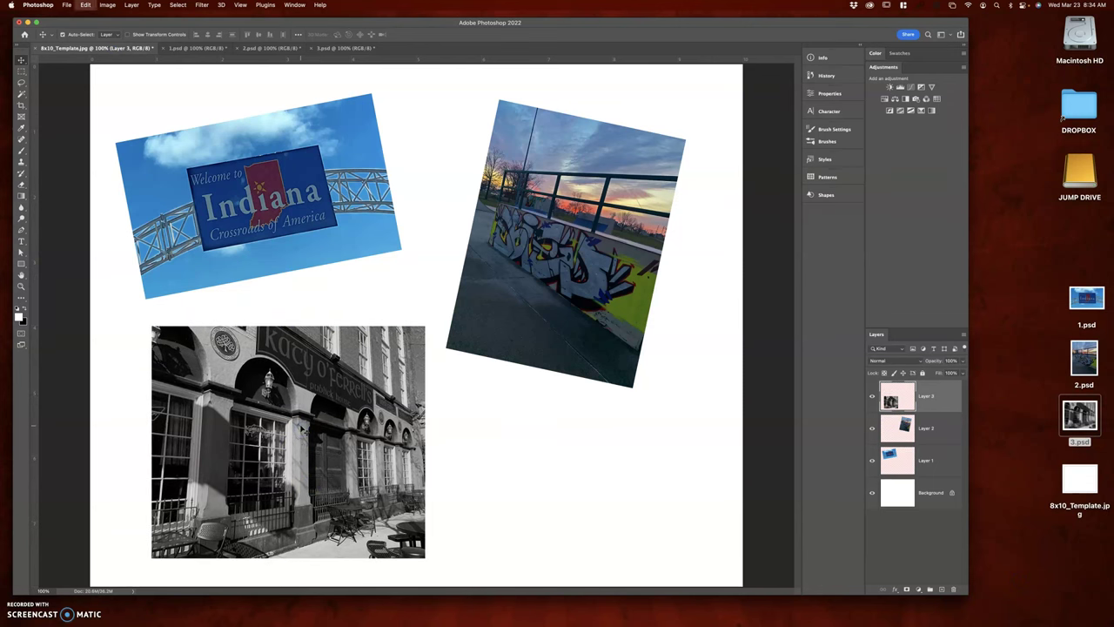
Step: Tilt and shrink the storefront photo slightly, then position it between the other two photos
key(super+t)
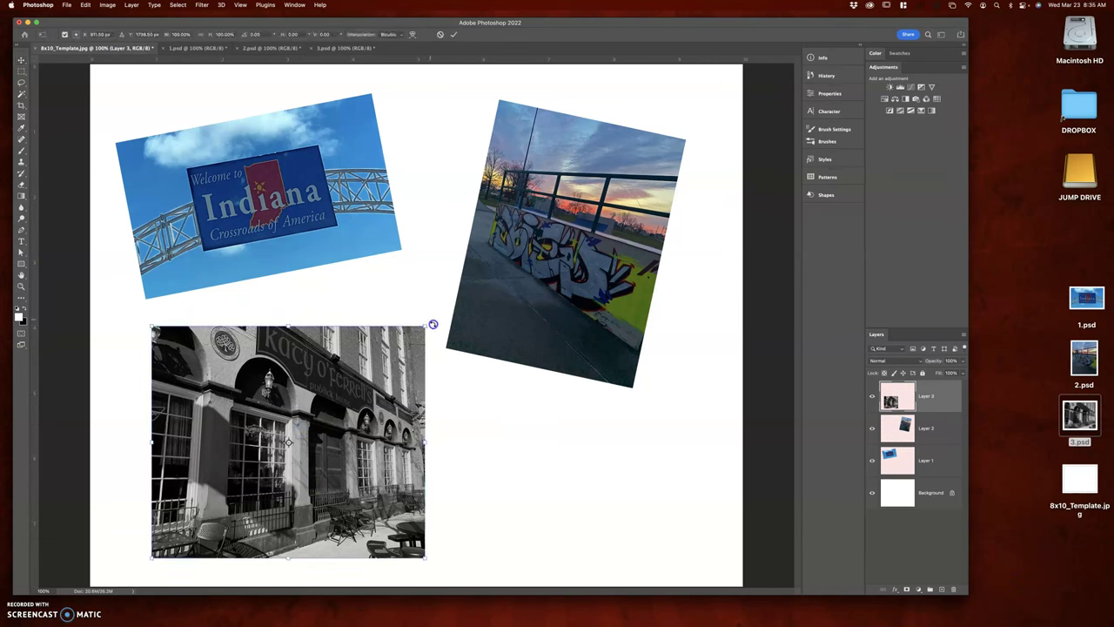
drag(432, 324, 434, 327)
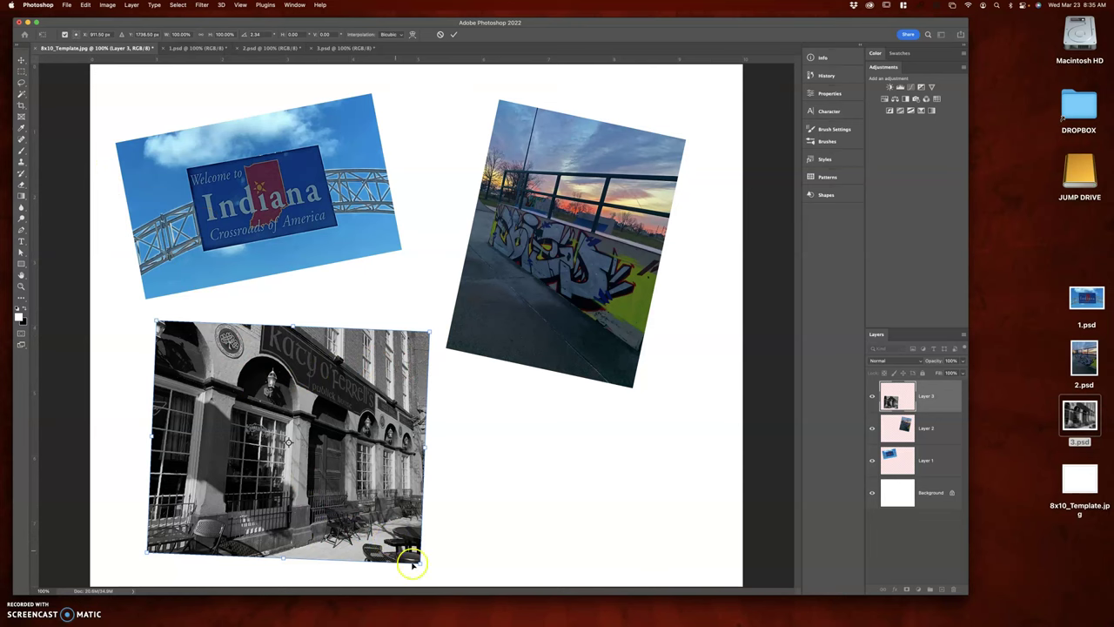
drag(421, 562, 394, 530)
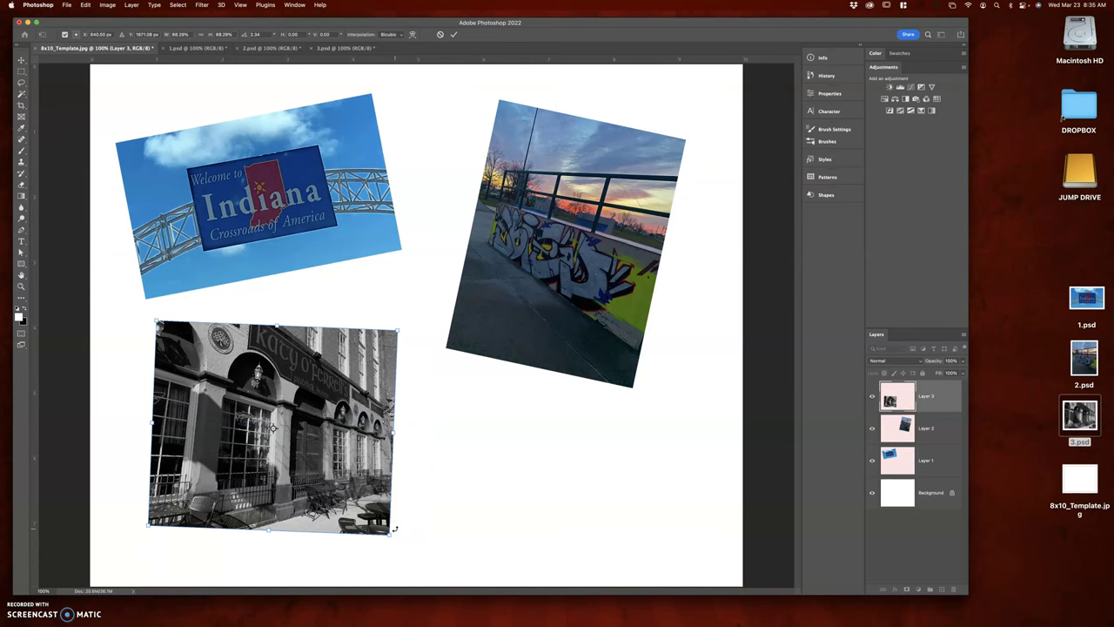
double_click(319, 452)
drag(322, 445, 415, 372)
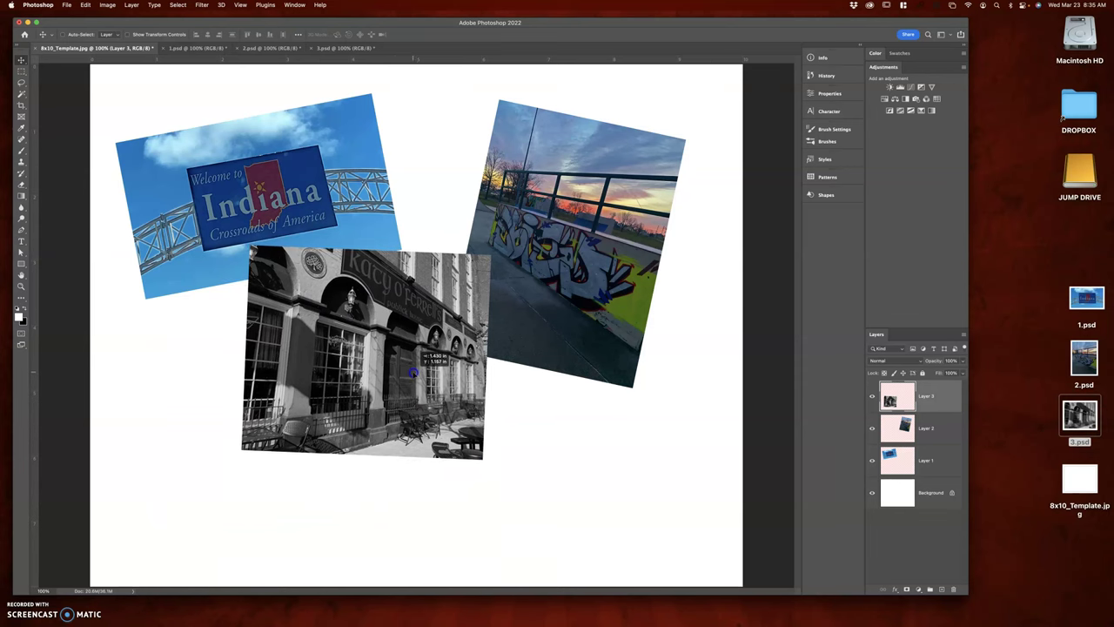
drag(412, 372, 401, 376)
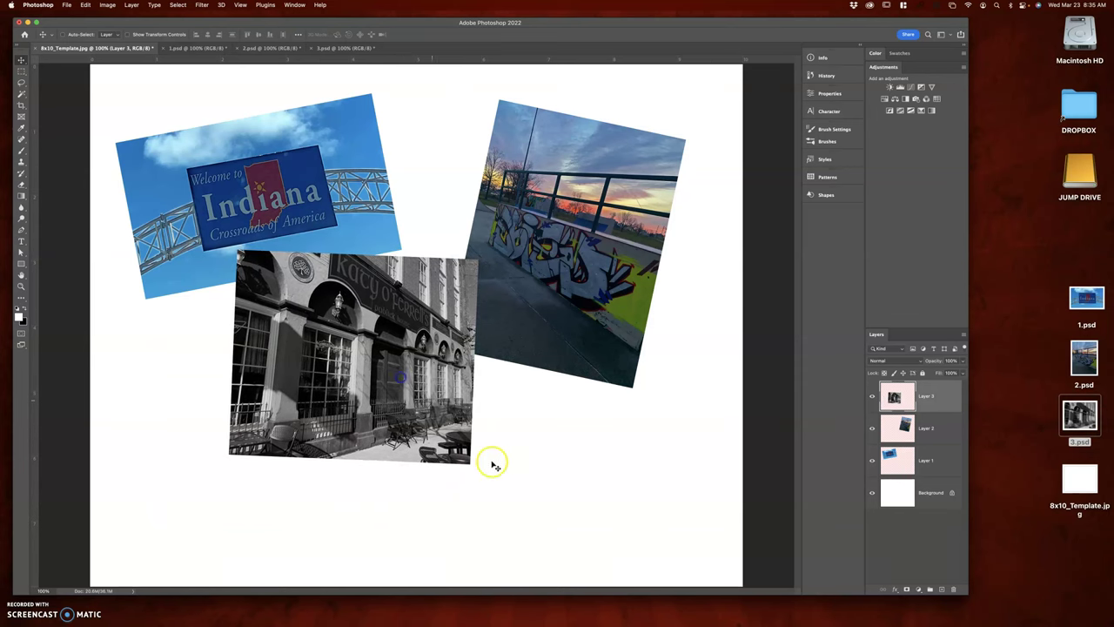
Step: Draw a tall rectangle at the lower left of the page with the Rectangle Tool
click(22, 265)
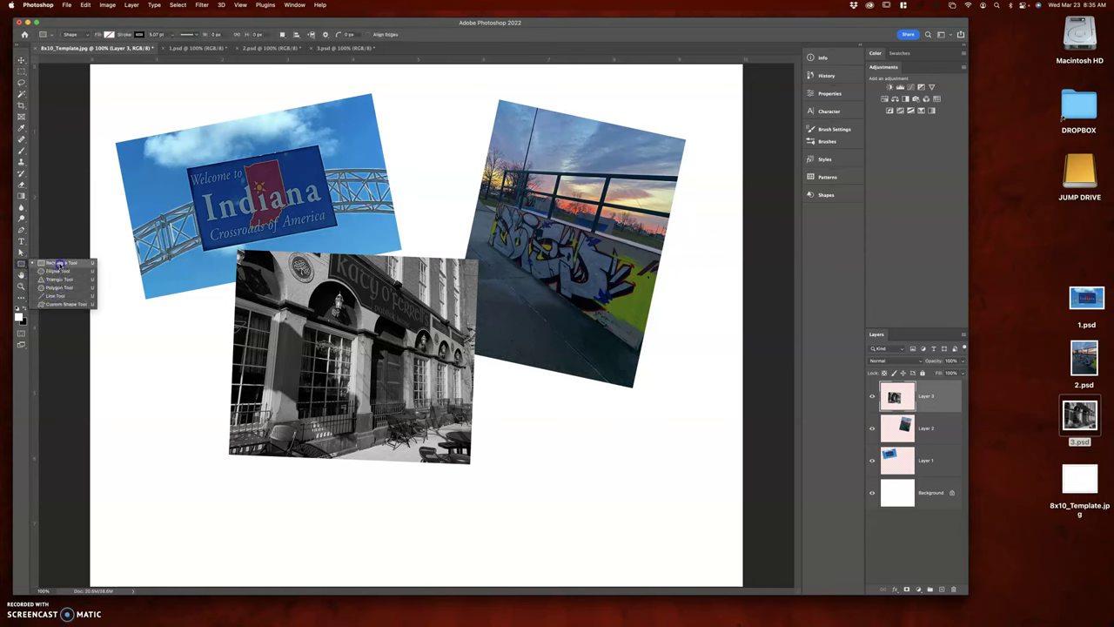
click(59, 263)
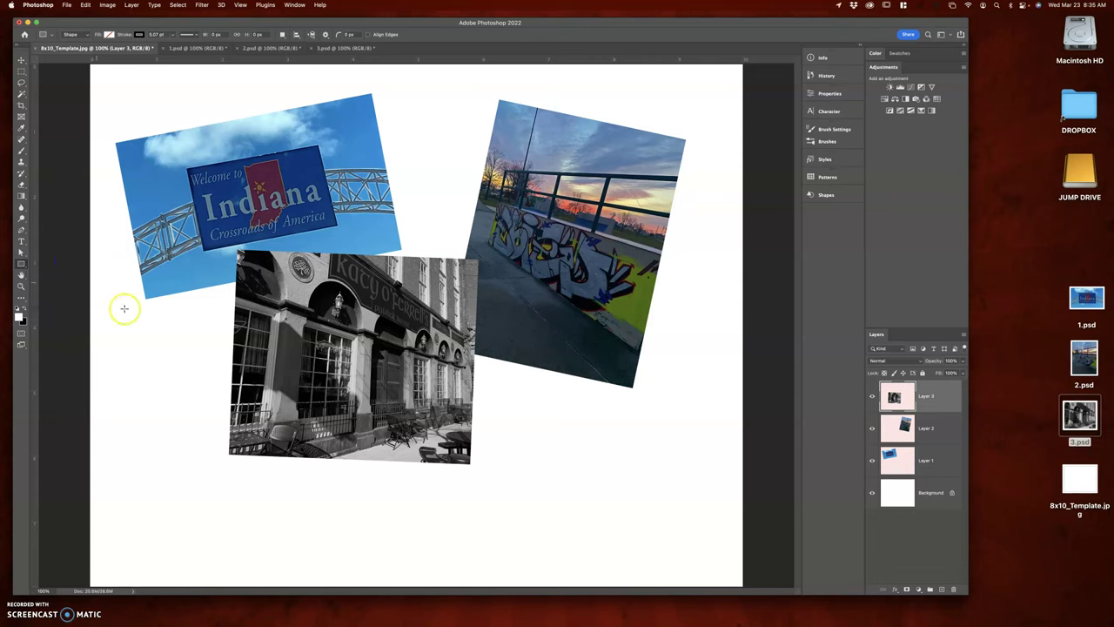
drag(128, 340, 195, 536)
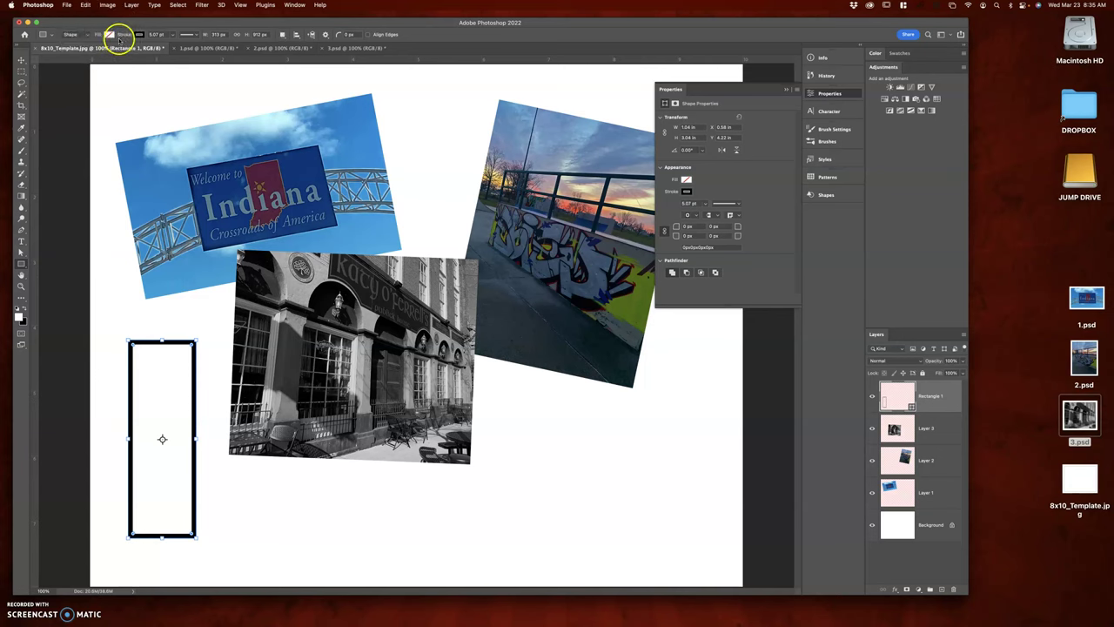
Step: Remove the rectangle's outline, fill it blue, and enlarge it upward and to the right
click(139, 36)
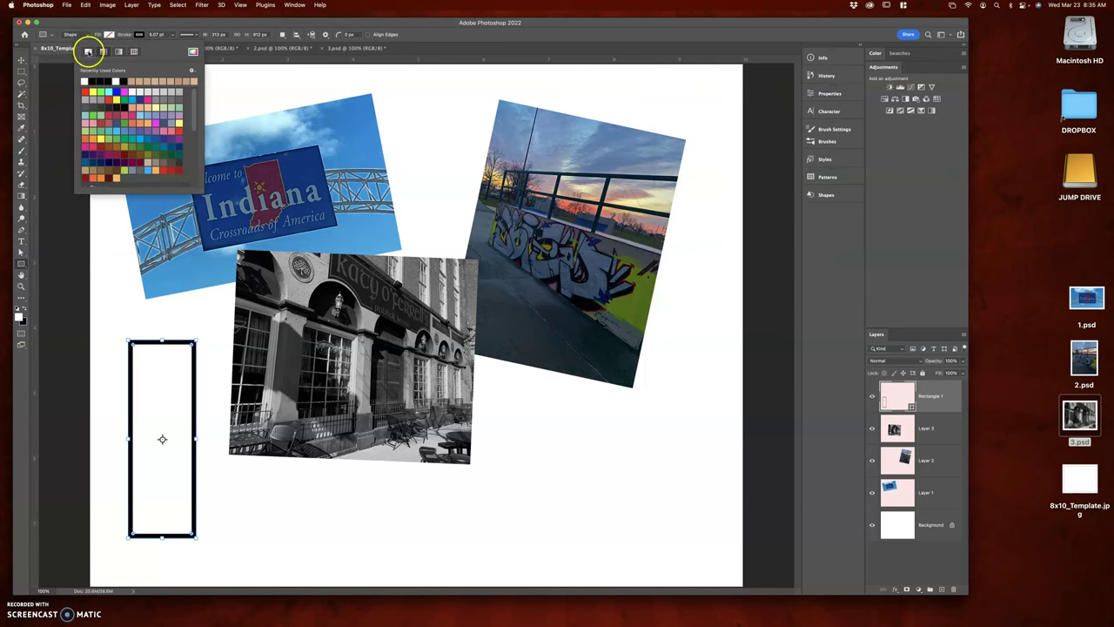
click(88, 51)
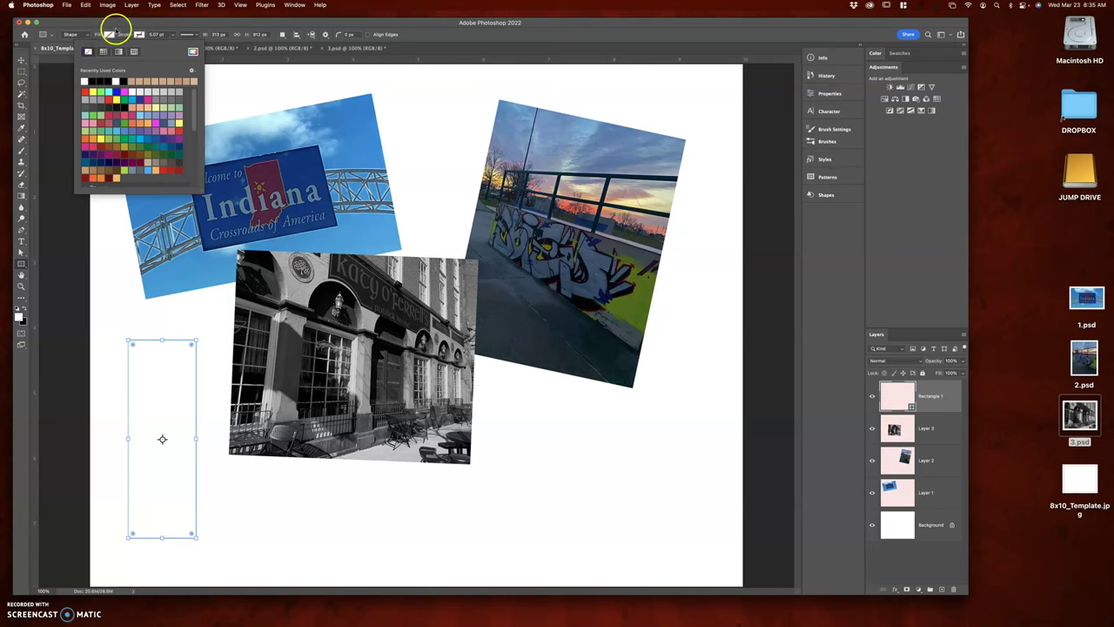
click(113, 33)
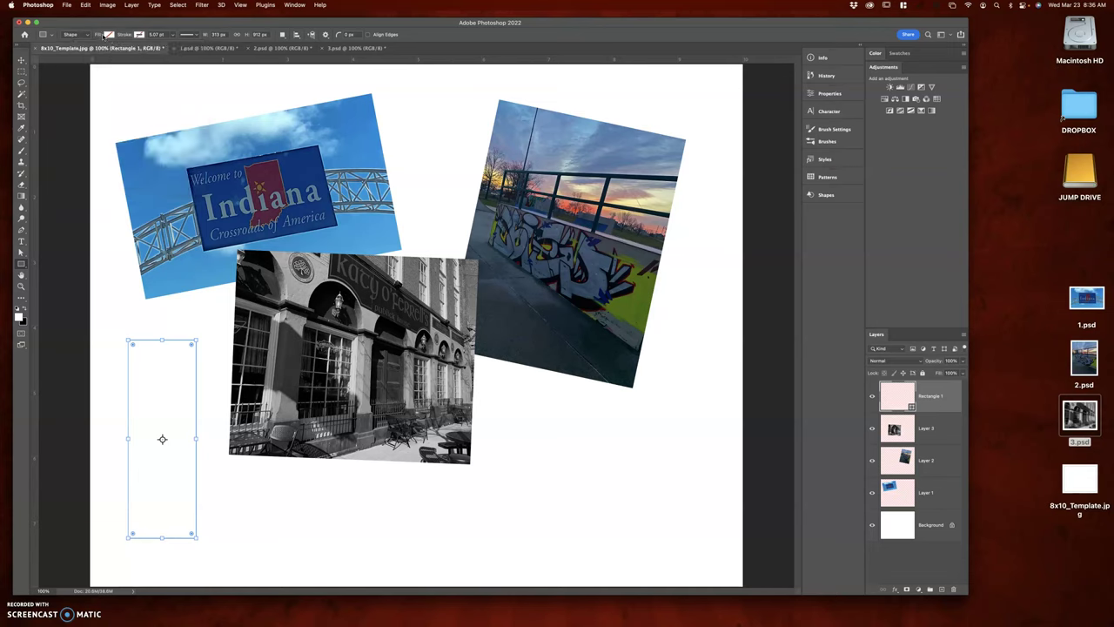
click(109, 34)
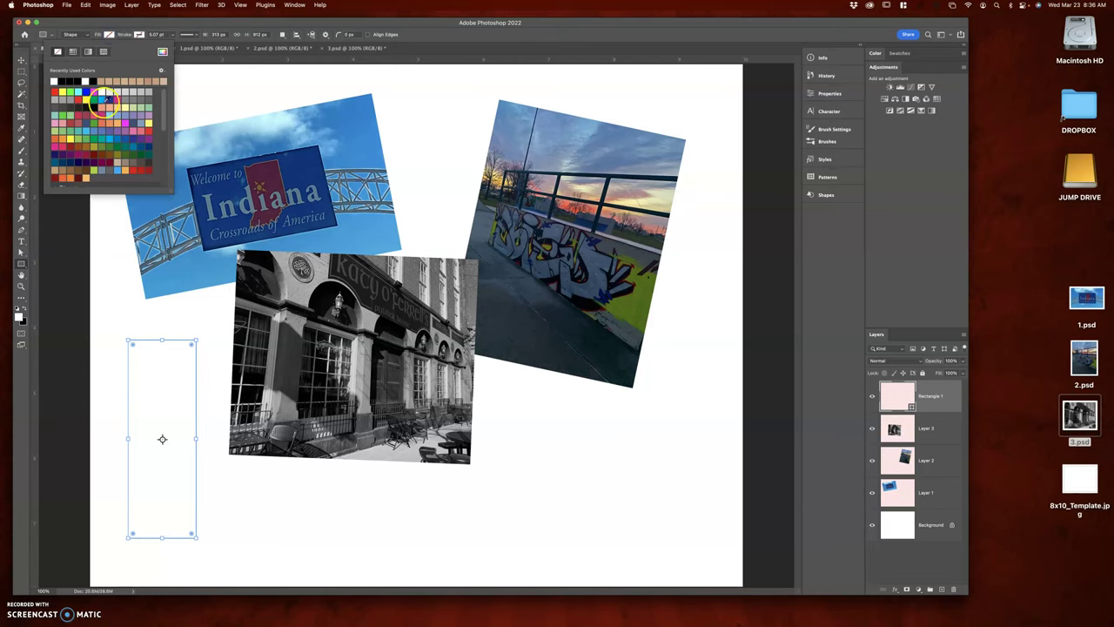
click(101, 99)
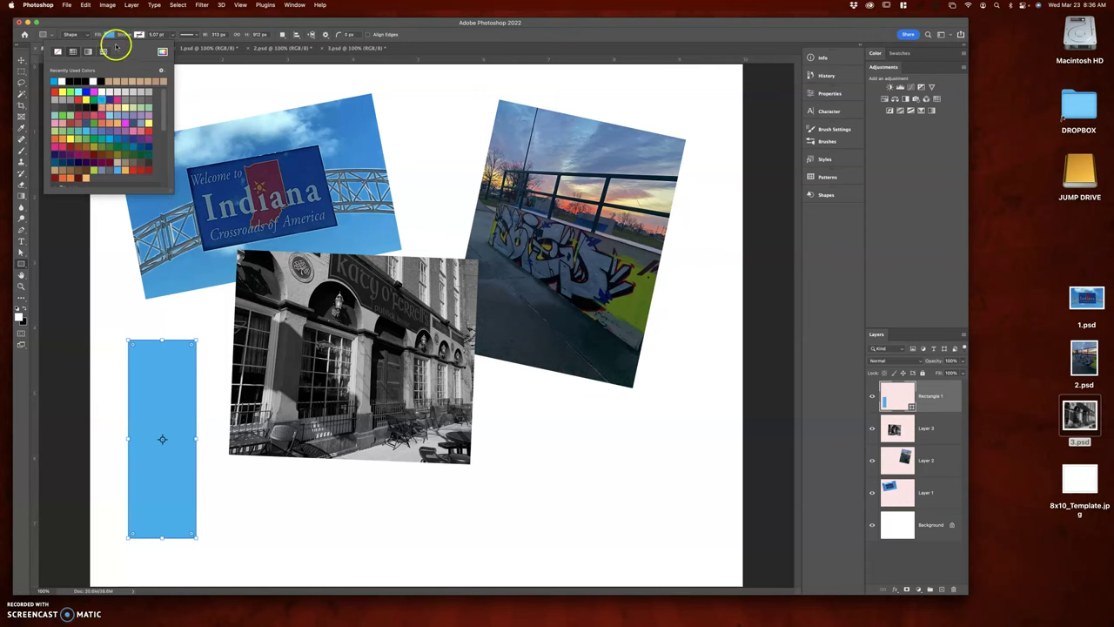
click(121, 26)
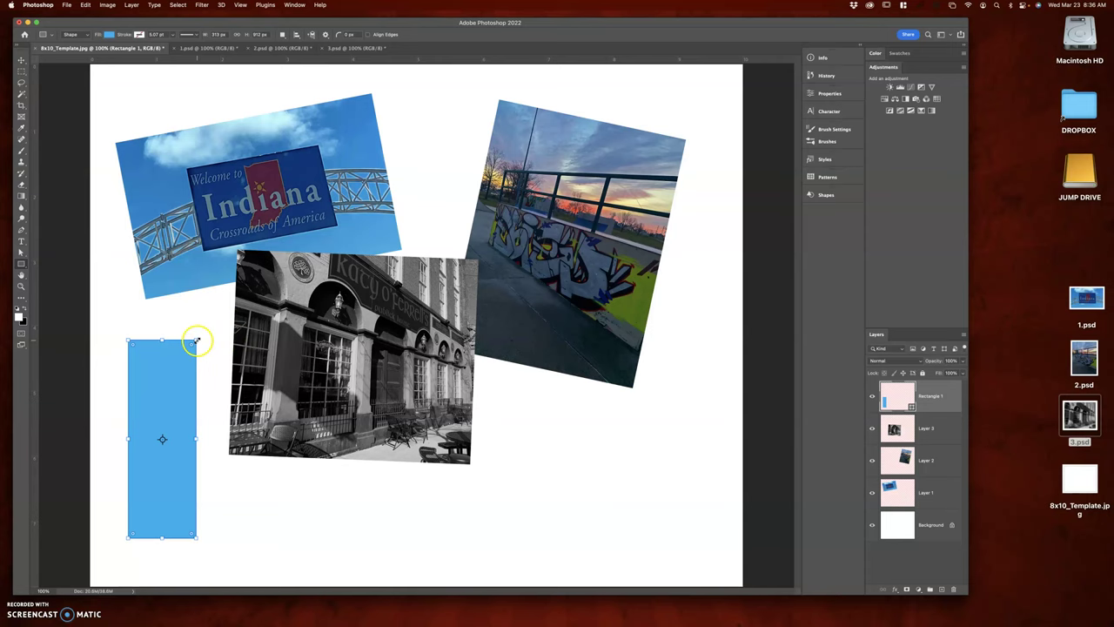
drag(197, 340, 209, 313)
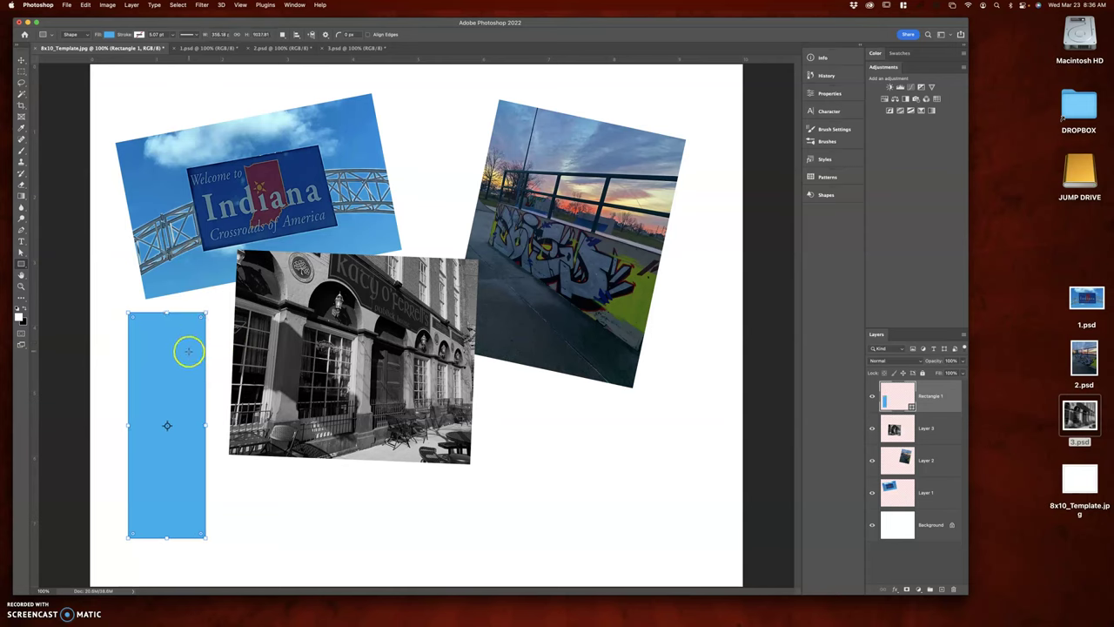
click(192, 347)
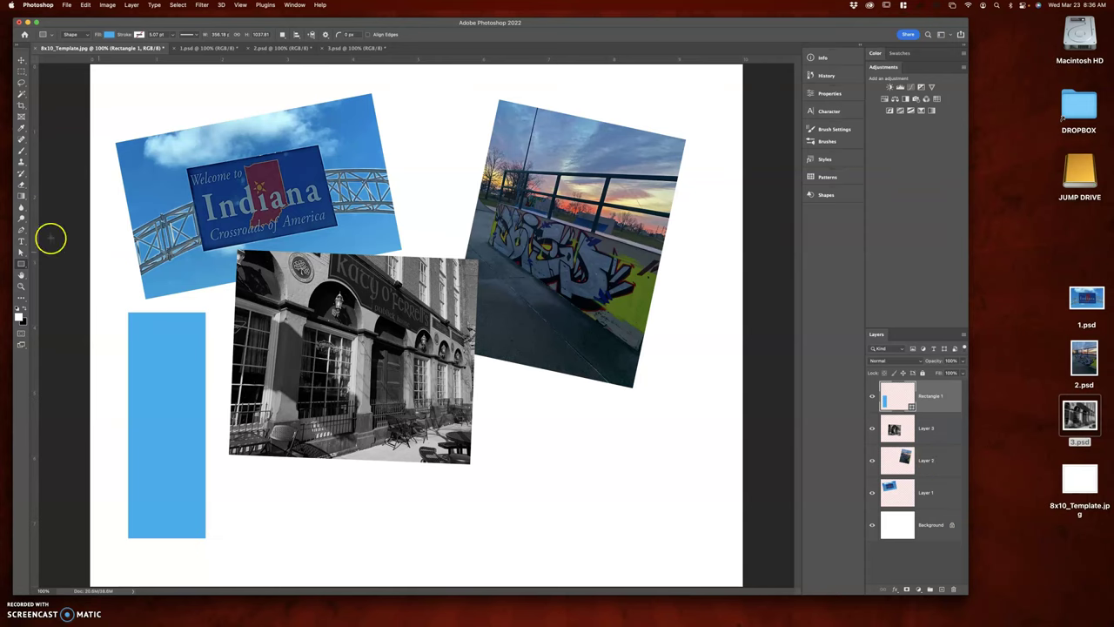
Step: Draw a page-sized rectangle and move its layer down to just above Background
drag(22, 262, 65, 267)
drag(101, 75, 729, 579)
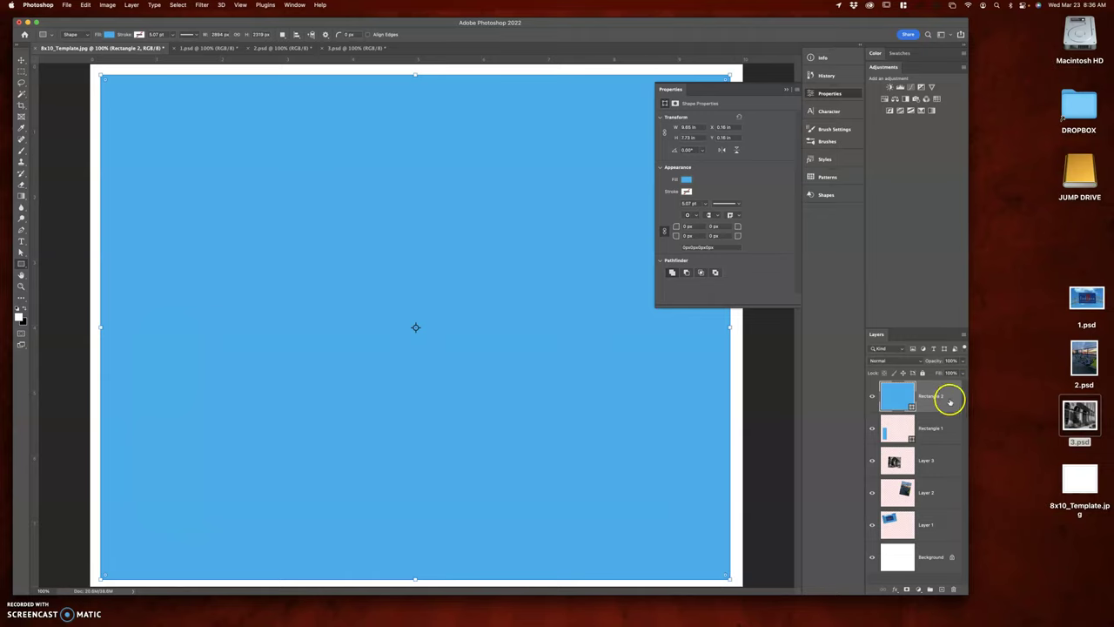
drag(949, 397, 948, 538)
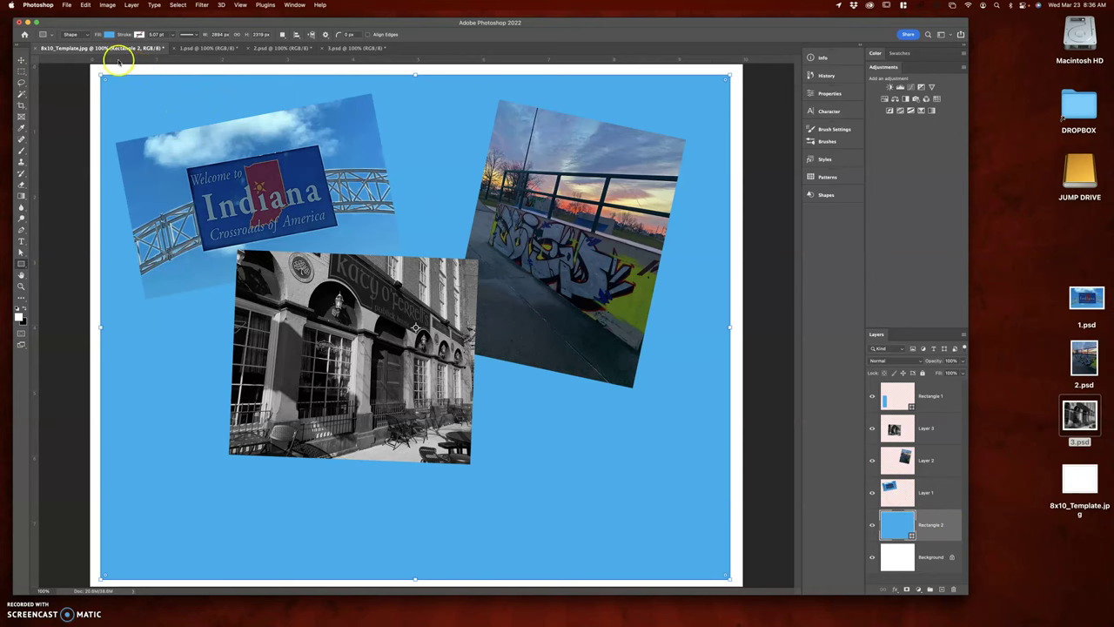
Step: Try several backdrop fills, settle on solid black, and bring up the fill colour picker
click(109, 35)
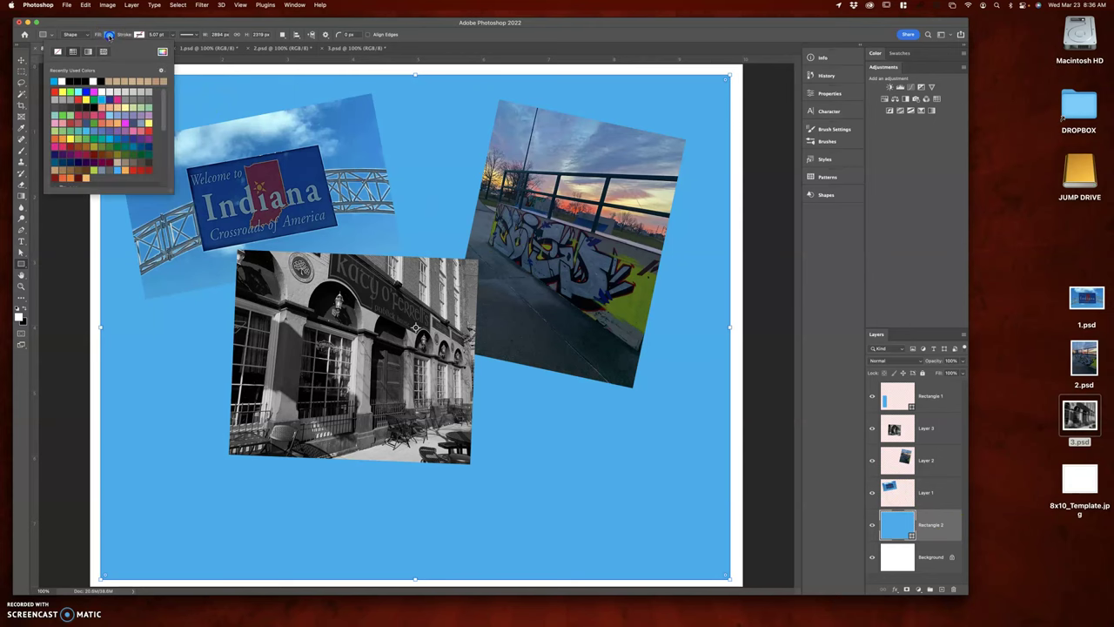
click(77, 91)
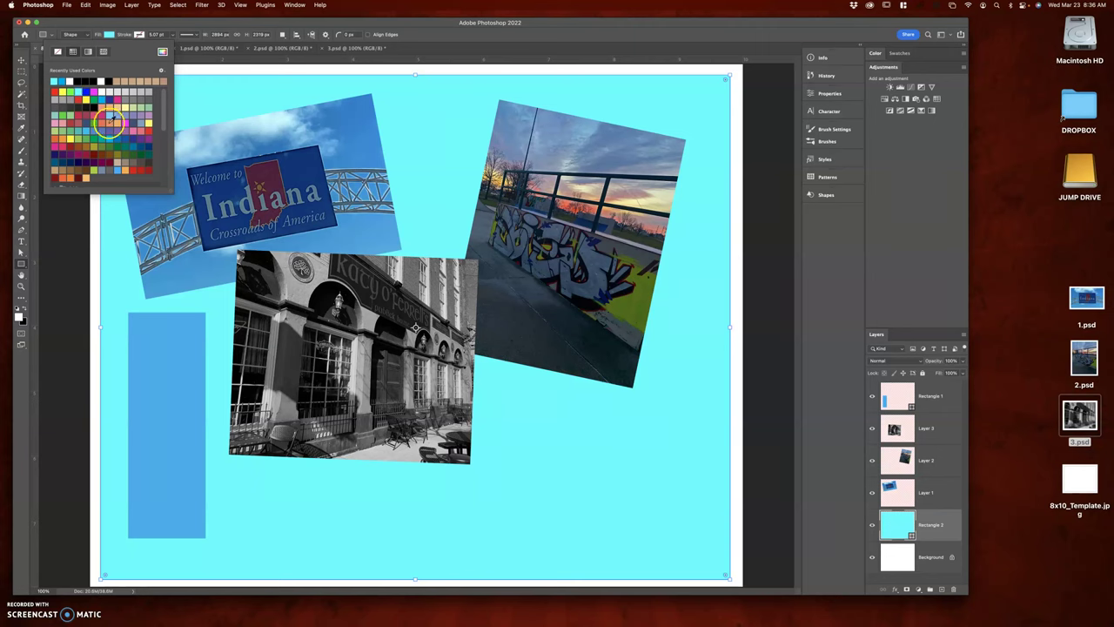
click(56, 116)
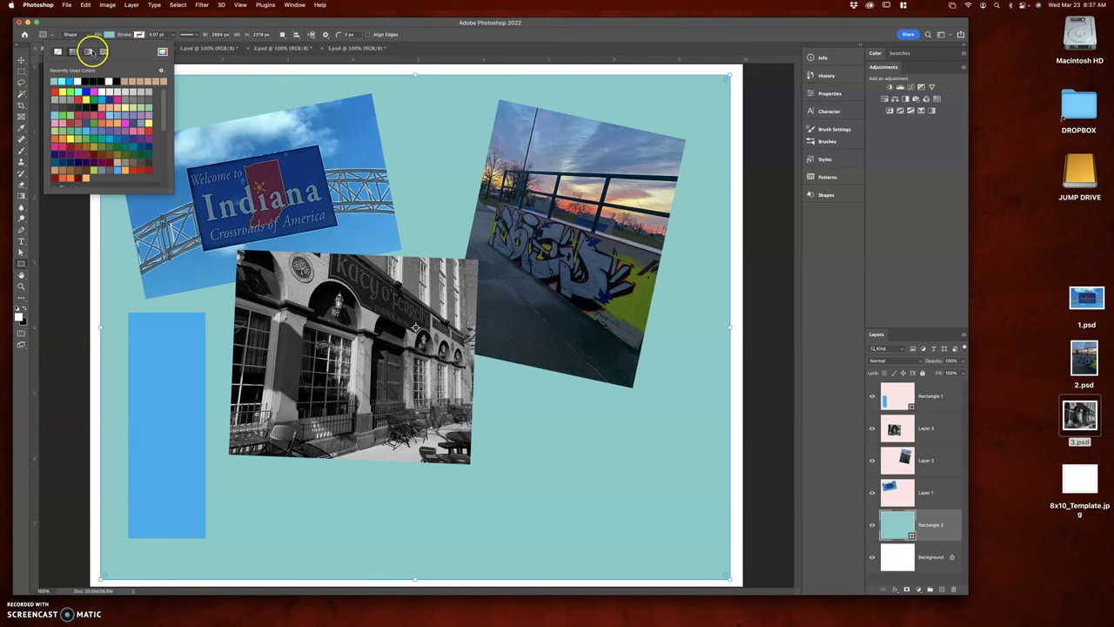
click(88, 51)
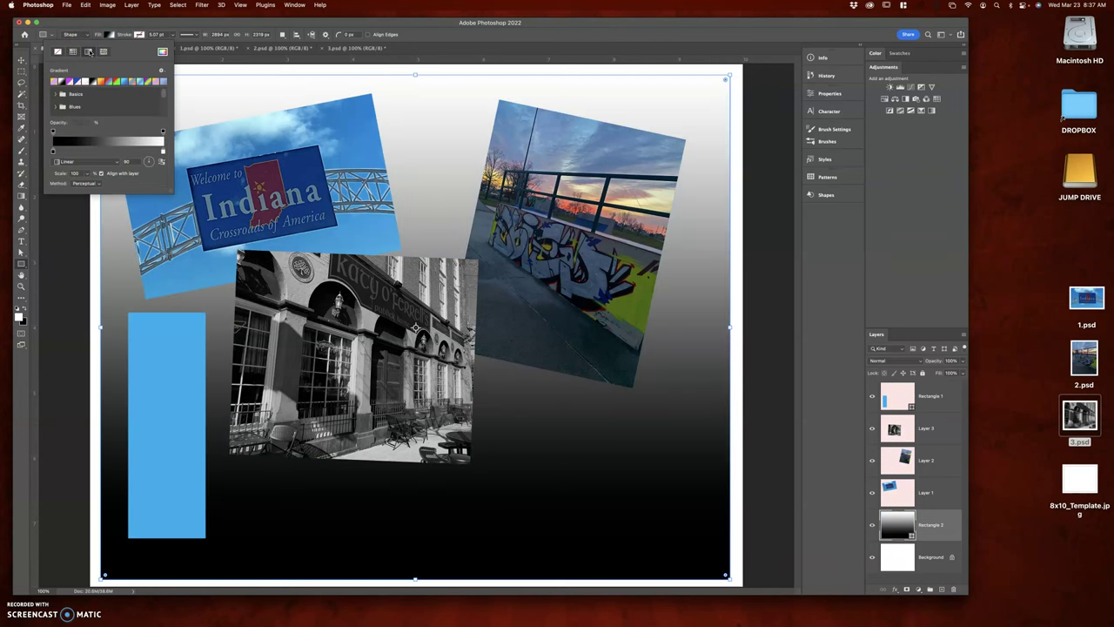
click(104, 52)
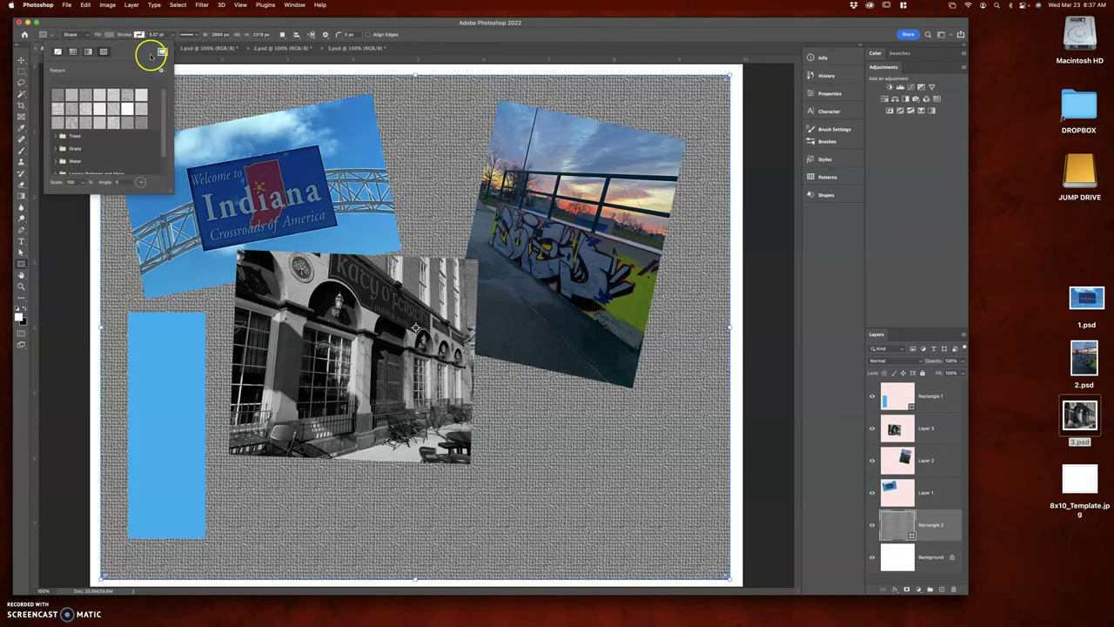
click(73, 51)
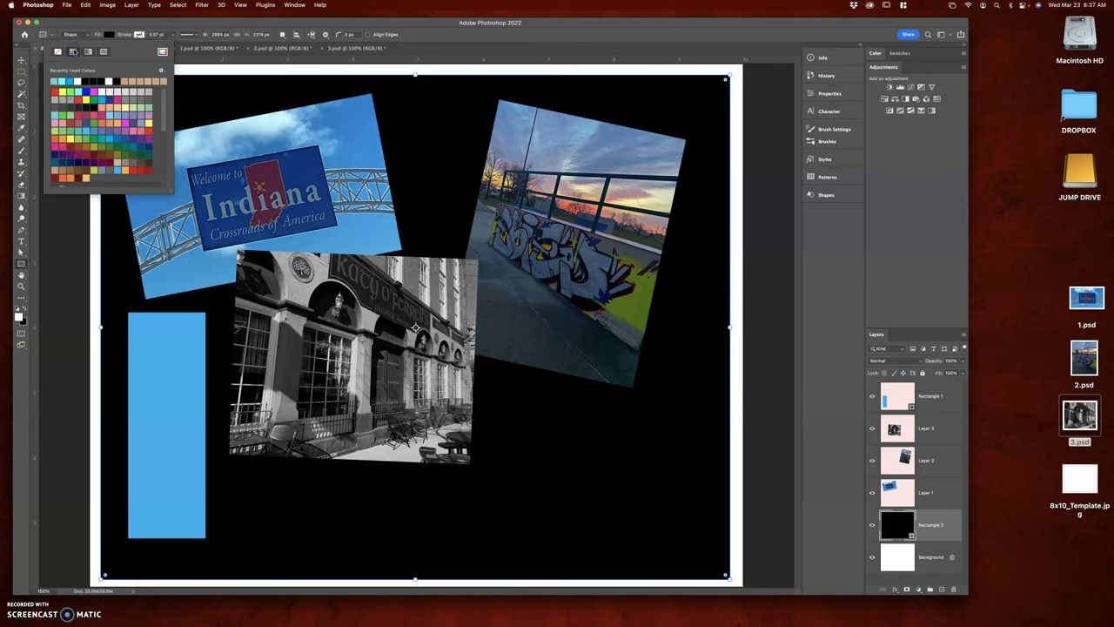
click(162, 52)
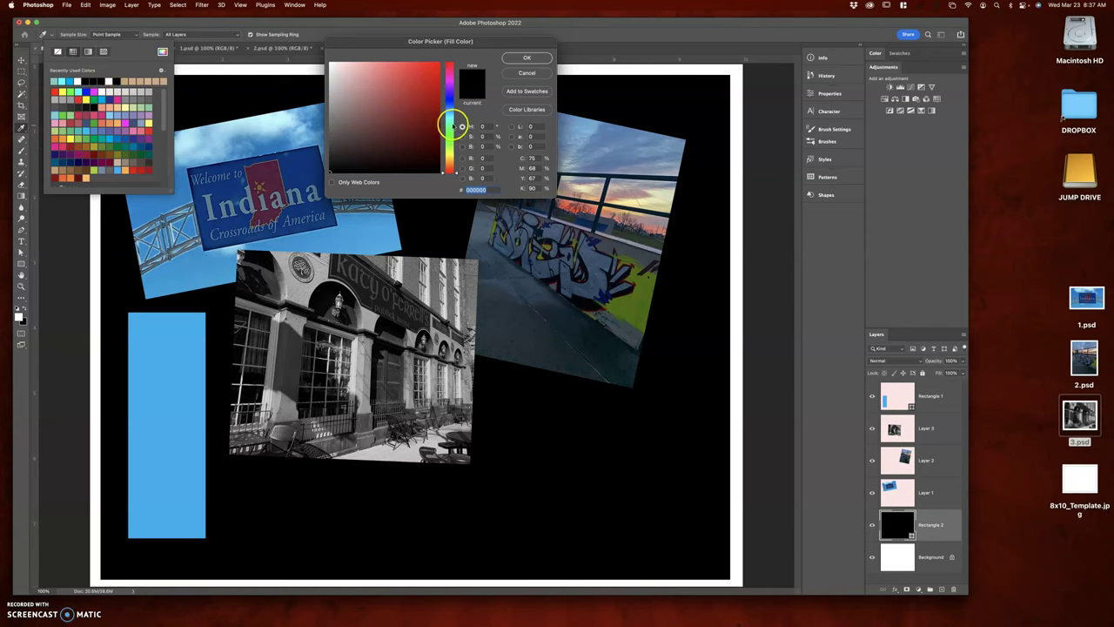
Step: Sample the graffiti photo's orange sky (#f5c88e) as the backdrop's tan fill and confirm
click(649, 218)
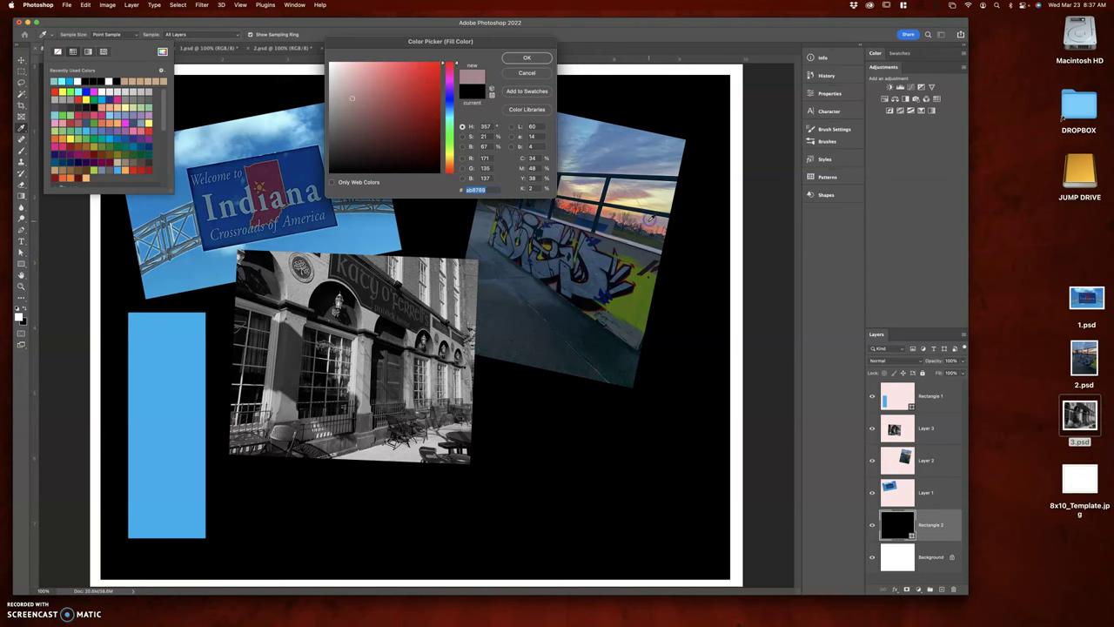
click(619, 170)
click(367, 236)
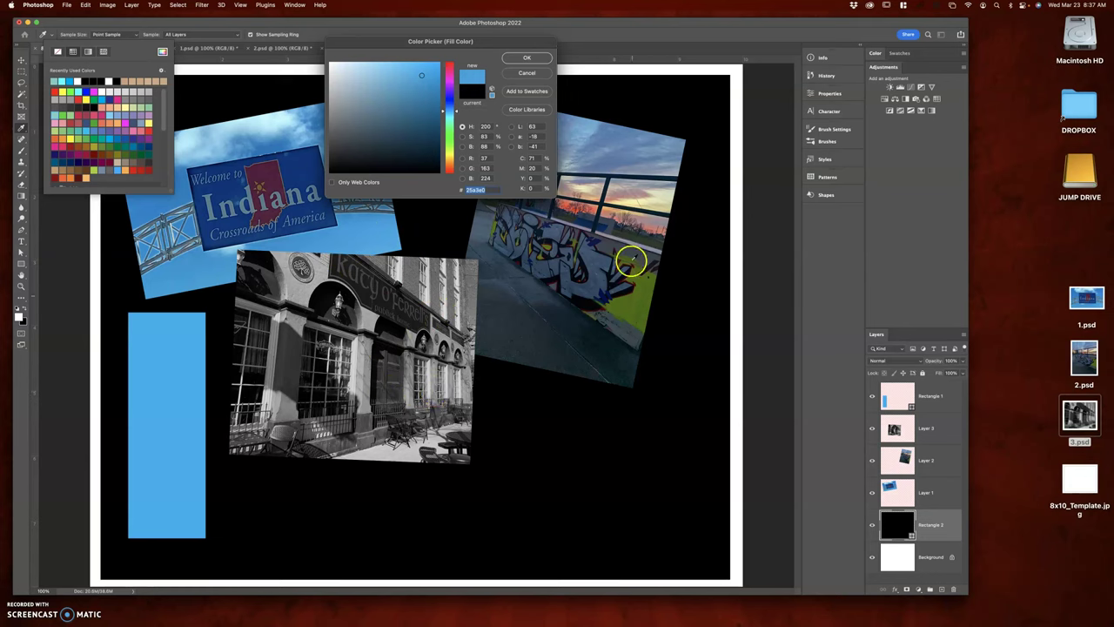
click(593, 198)
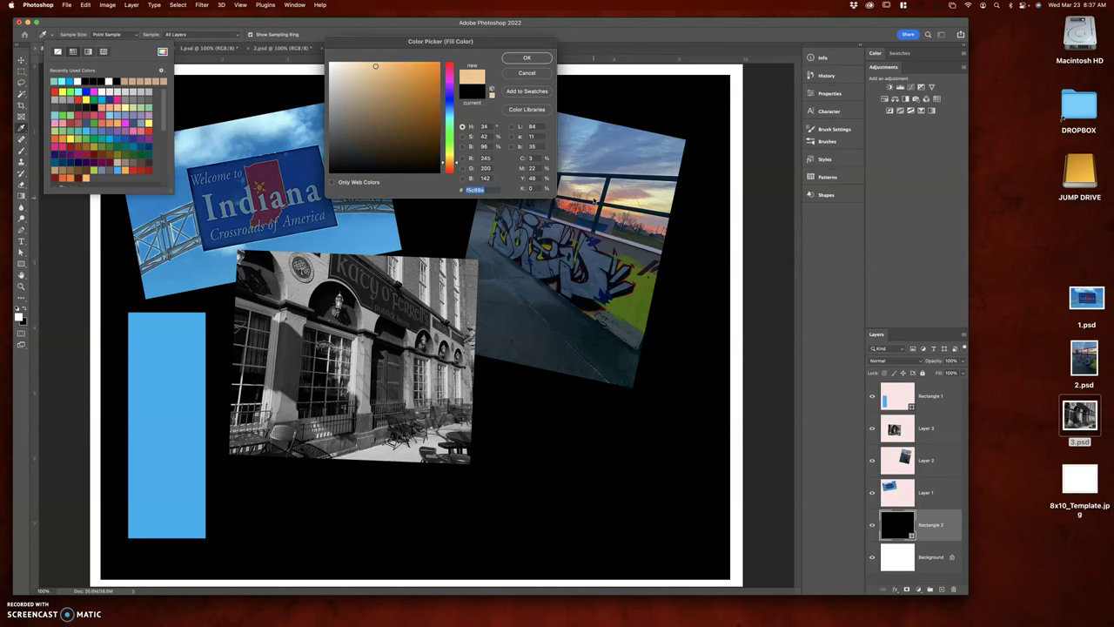
click(528, 58)
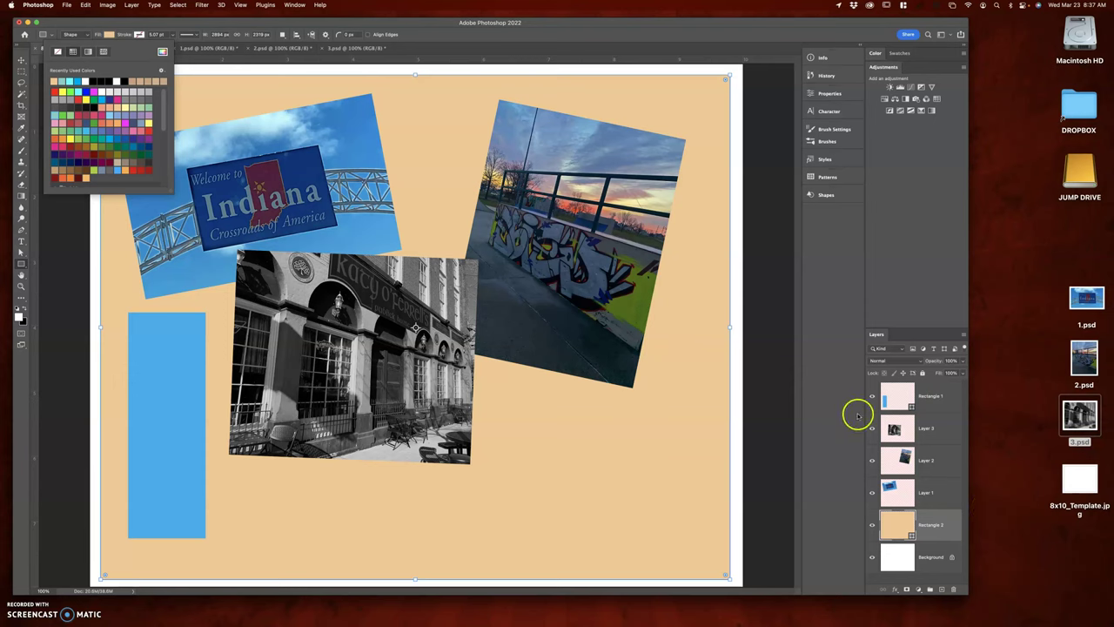
Step: Add a 70% opacity drop shadow to Layer 3, angled down-right with adjusted distance
click(945, 434)
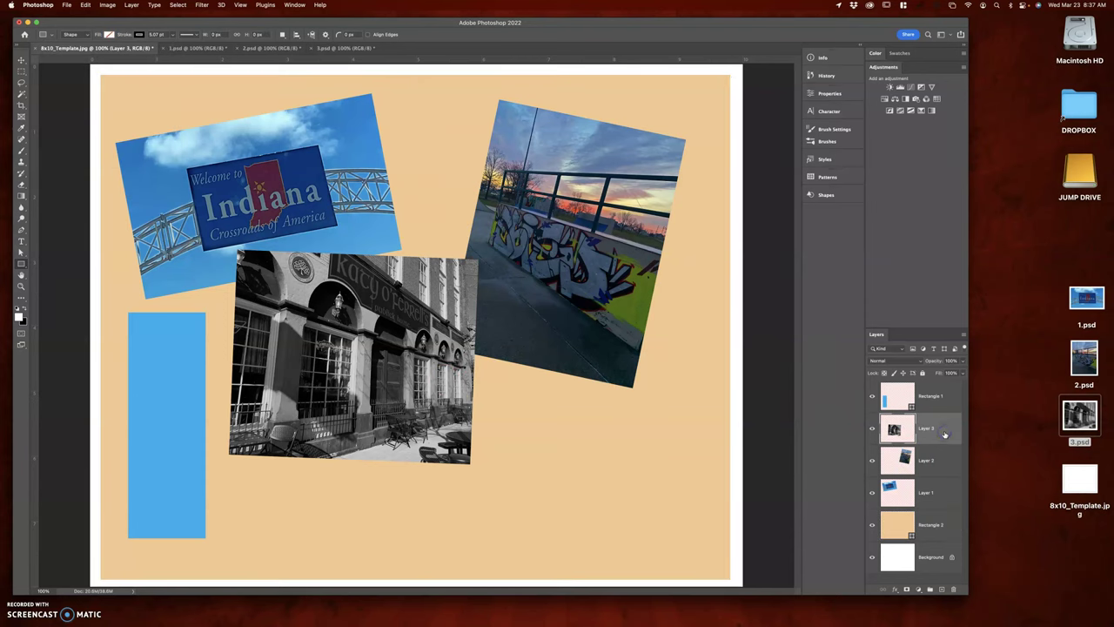
click(947, 428)
double_click(946, 429)
drag(448, 101, 818, 116)
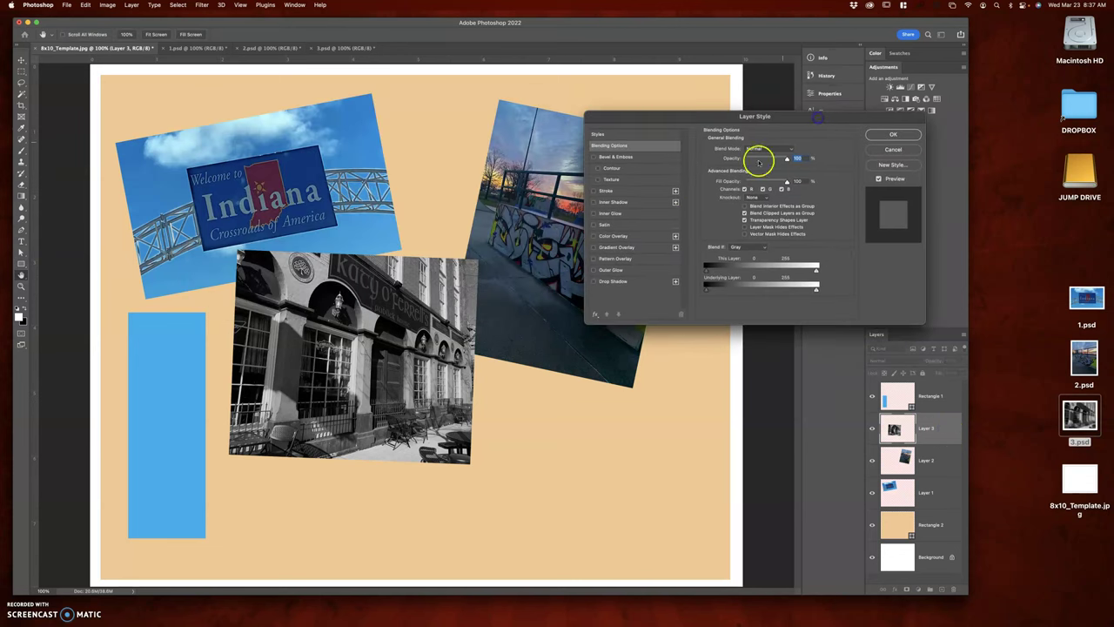
click(614, 282)
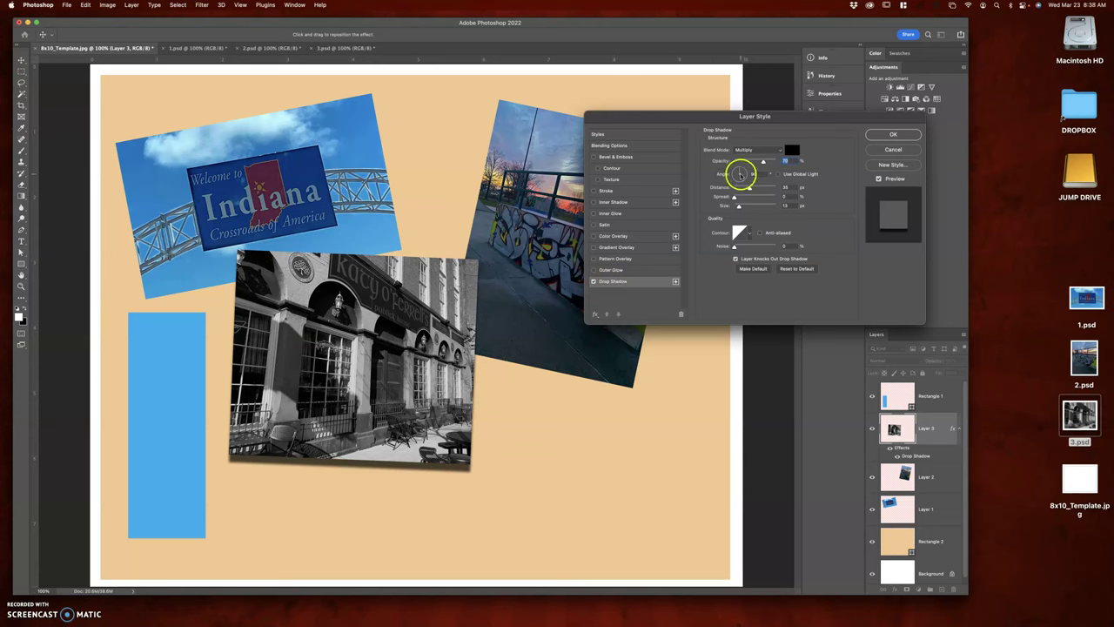
click(738, 173)
drag(737, 173, 739, 199)
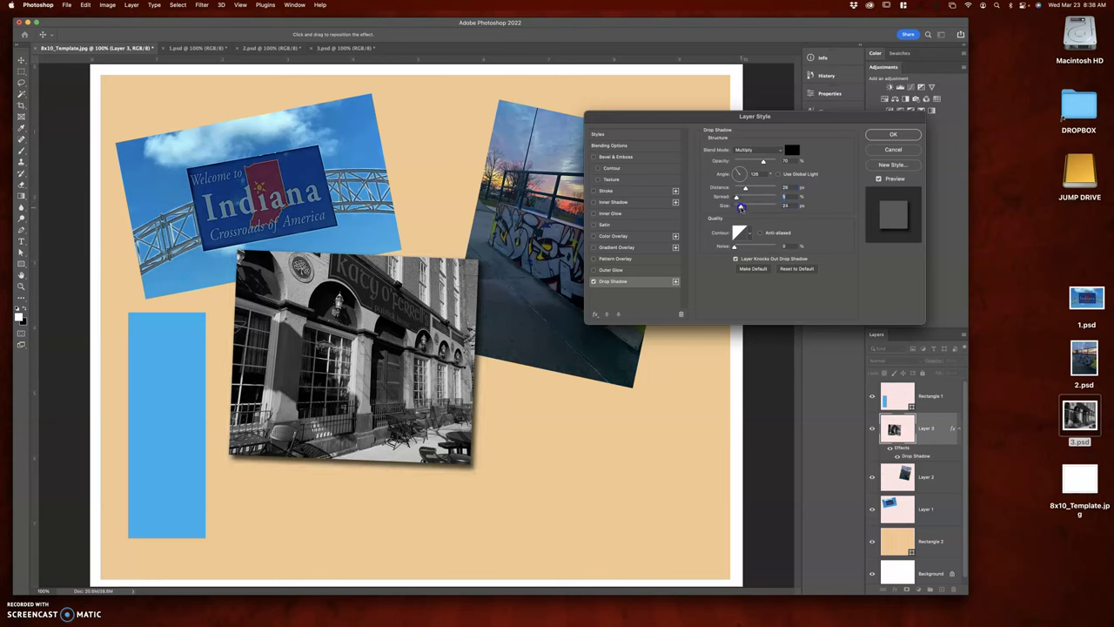
drag(744, 189, 747, 188)
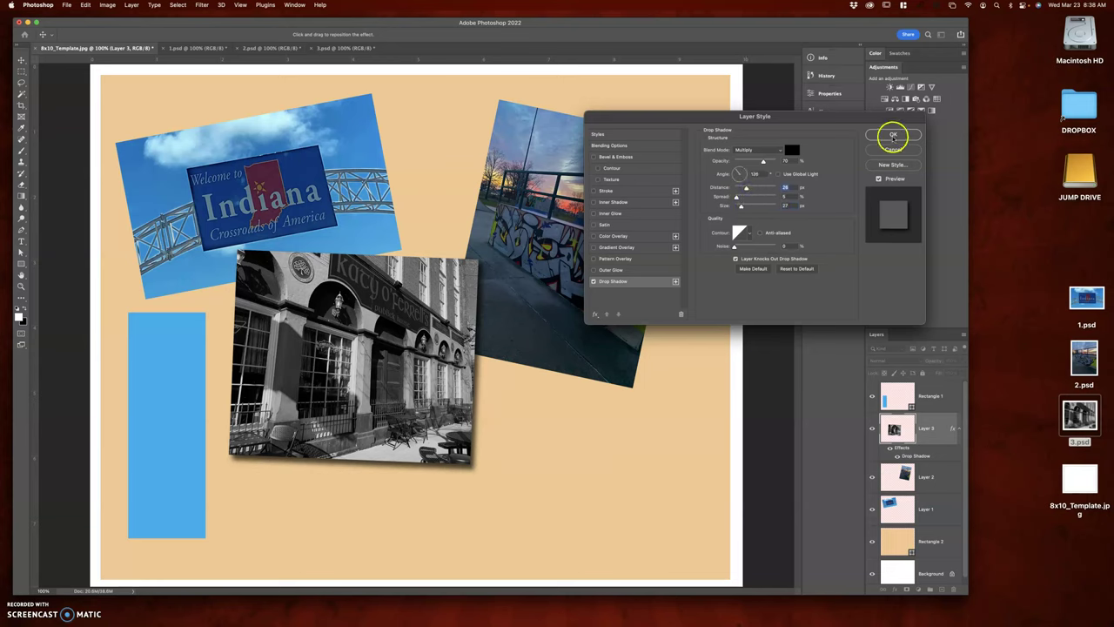
click(893, 135)
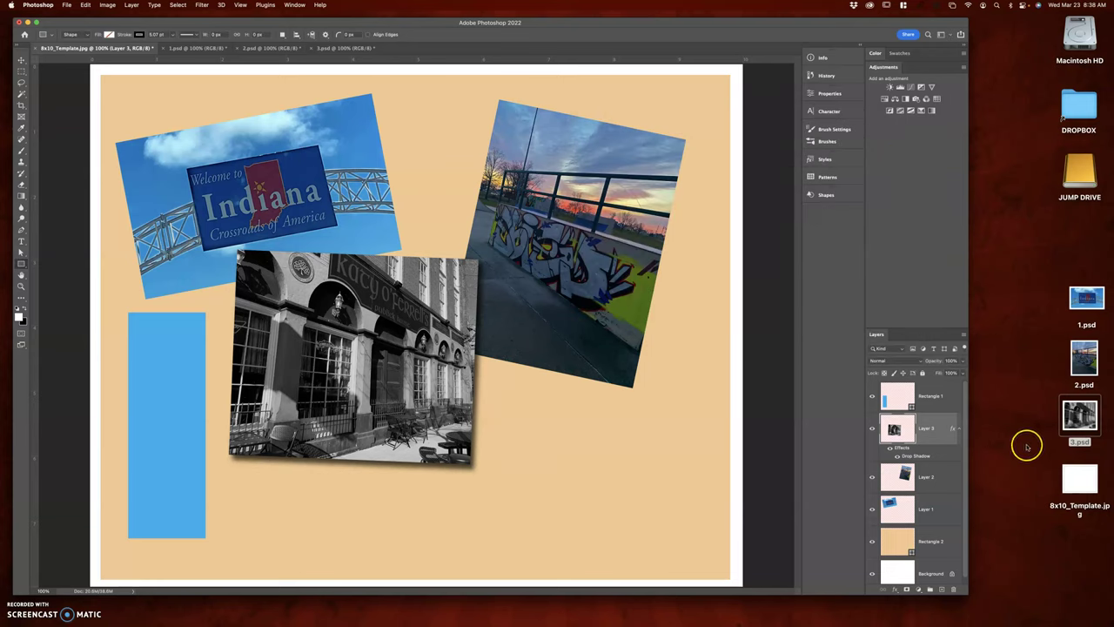
Step: Copy Layer 3's drop shadow onto Layer 2 and Layer 1 by Alt-dragging its fx icon
click(928, 430)
drag(953, 429, 950, 527)
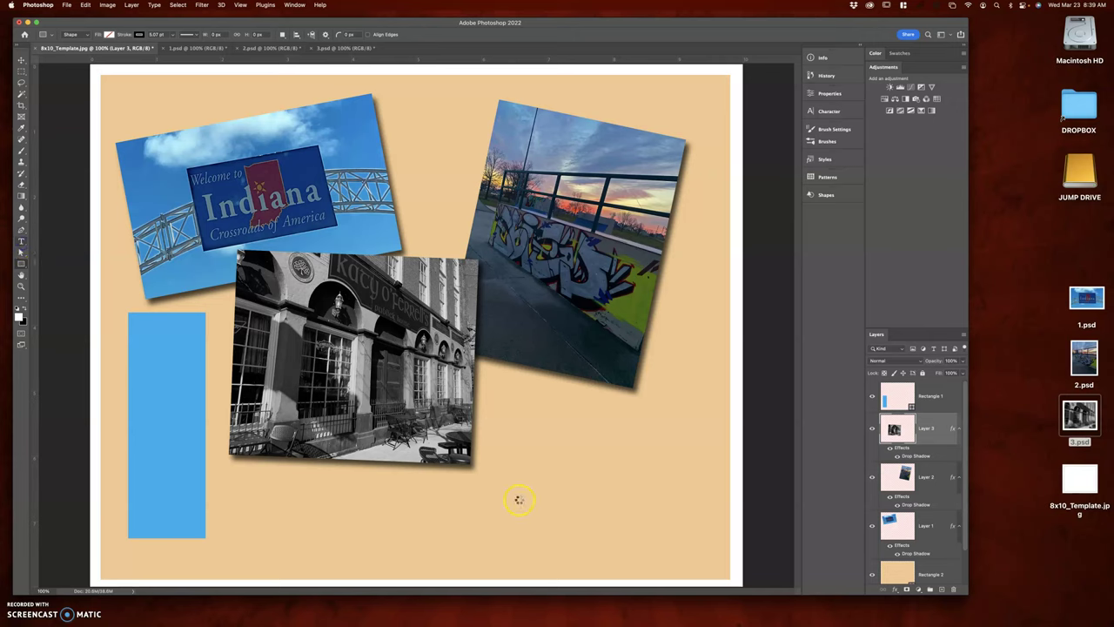
Step: Type INDIANA in Helvetica Bold below the graffiti photo, replacing the Lorem Ipsum placeholder
key(t)
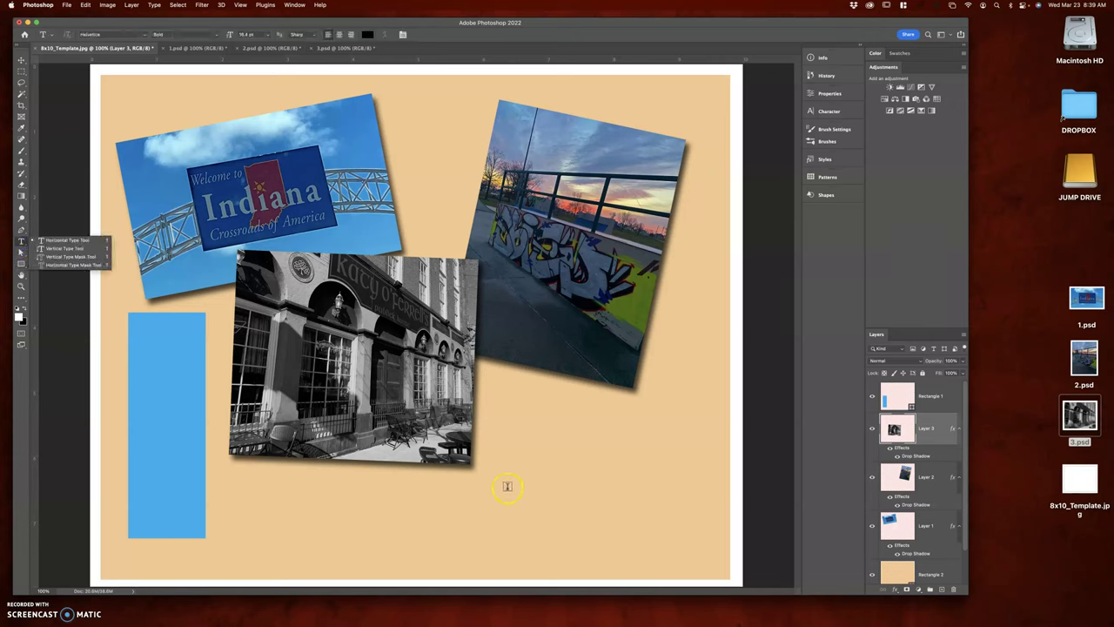
click(514, 477)
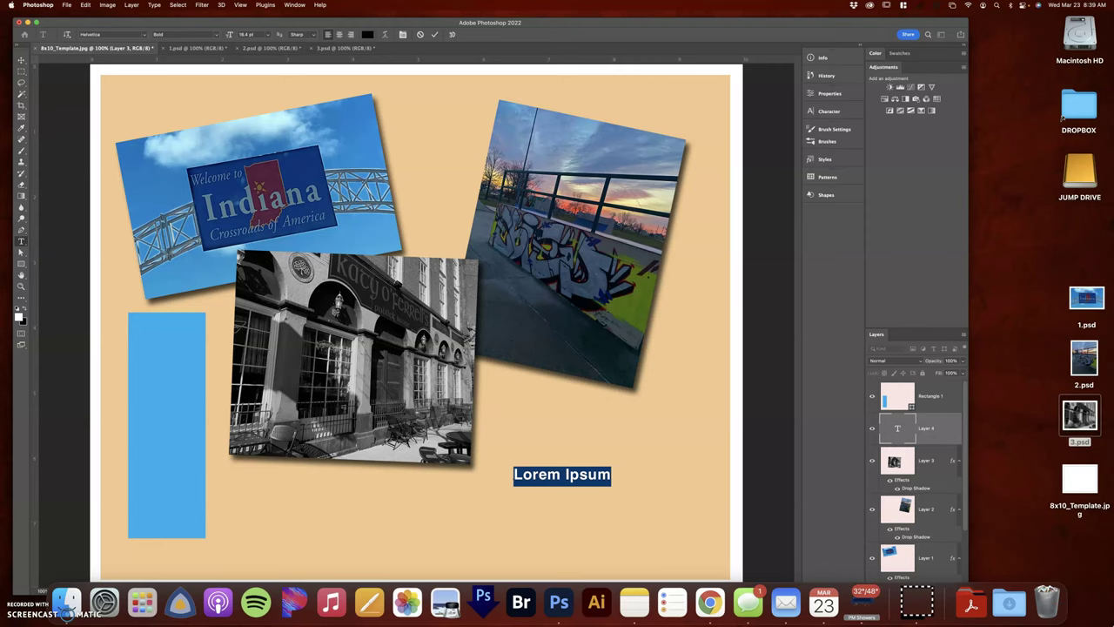
key(BackSpace)
text(IN)
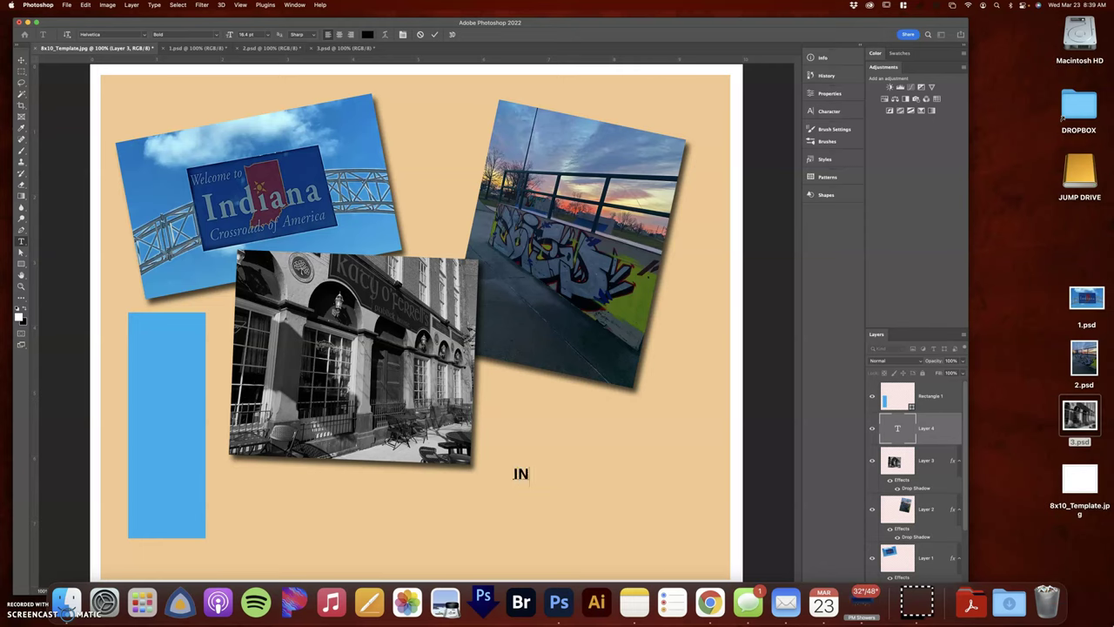
text(DIANA)
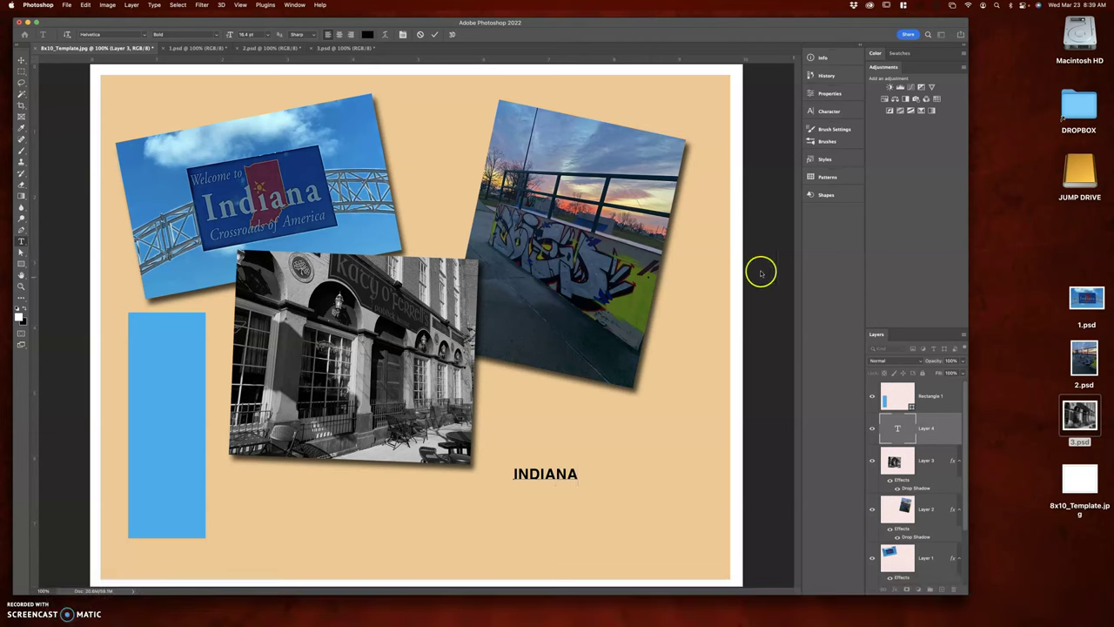
Step: Enlarge the INDIANA title to about 267% and shift it up-left beside the building photo
click(21, 60)
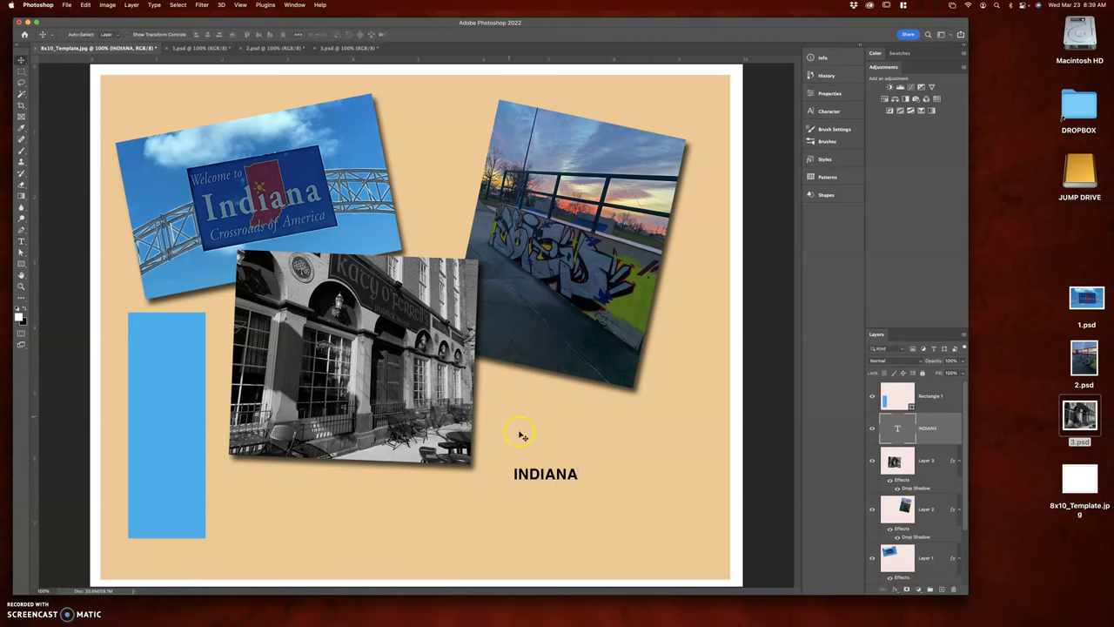
key(super+t)
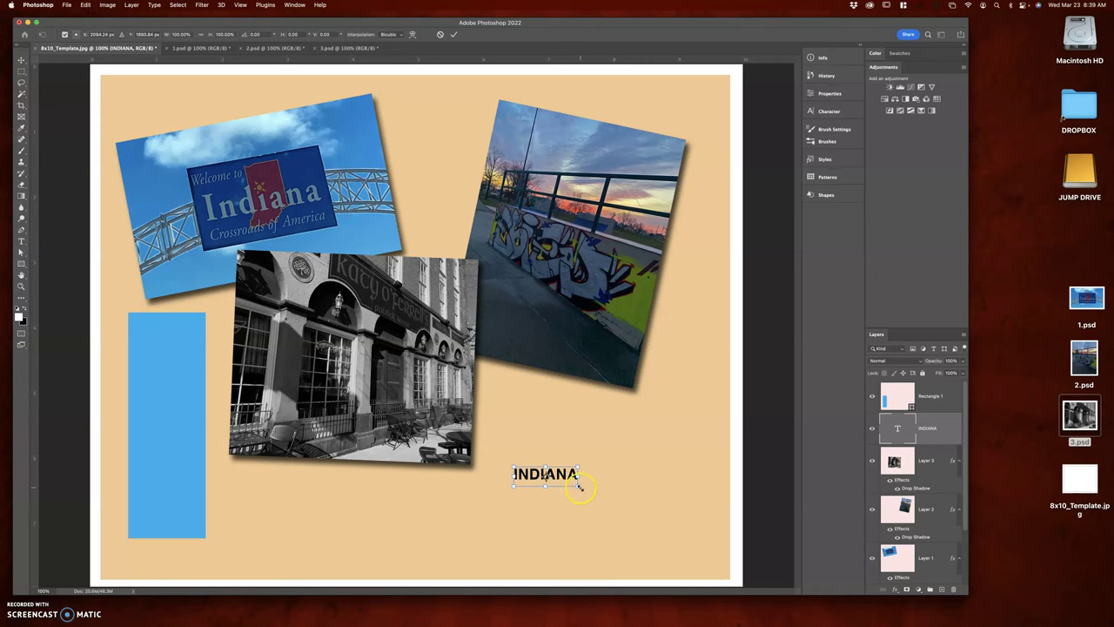
drag(577, 485, 676, 544)
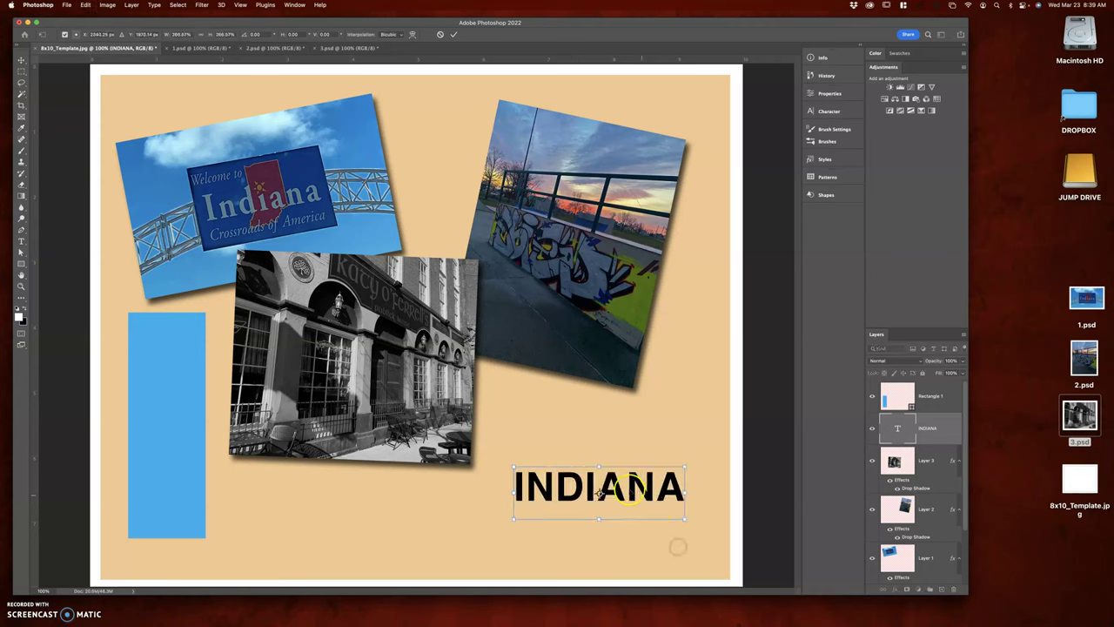
mouse_move(635, 486)
mouse_down()
mouse_move(617, 454)
mouse_move(629, 470)
mouse_up()
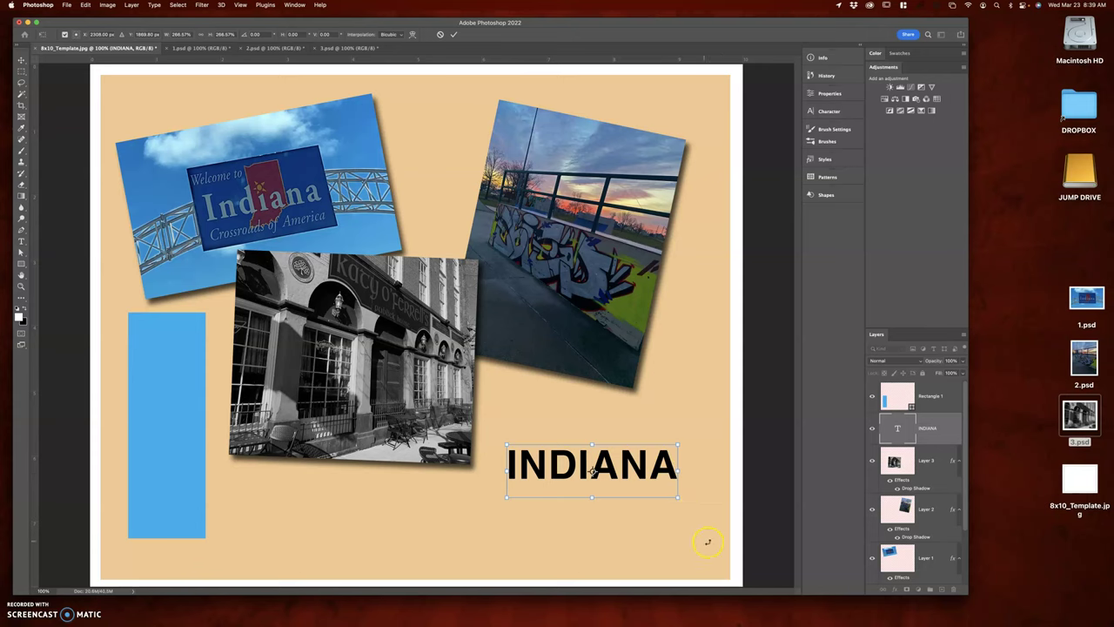
click(699, 535)
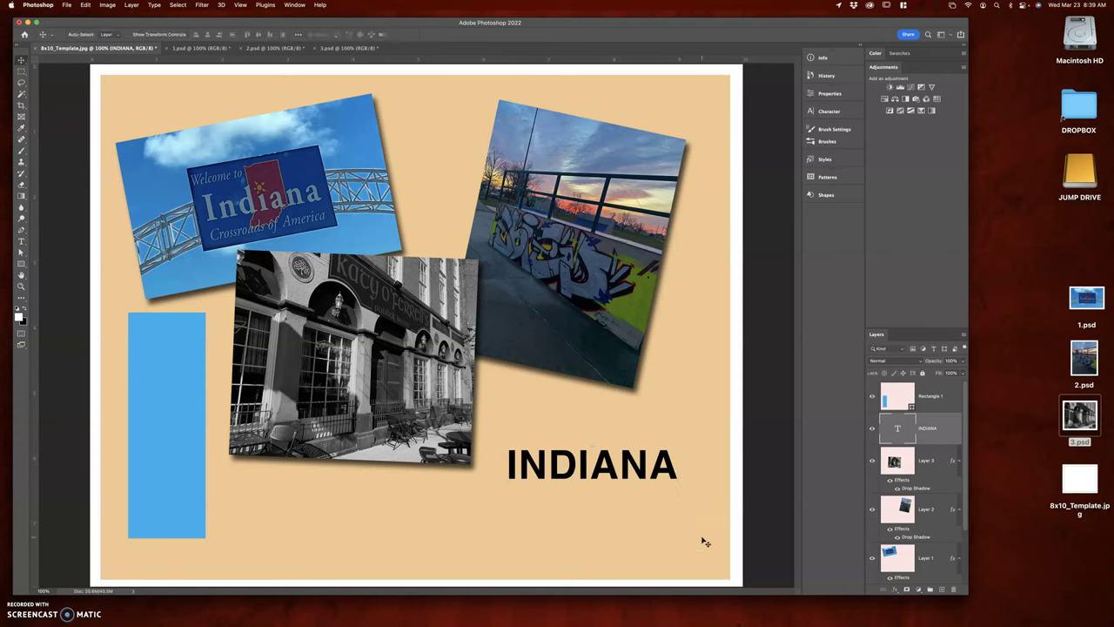
click(648, 485)
click(672, 478)
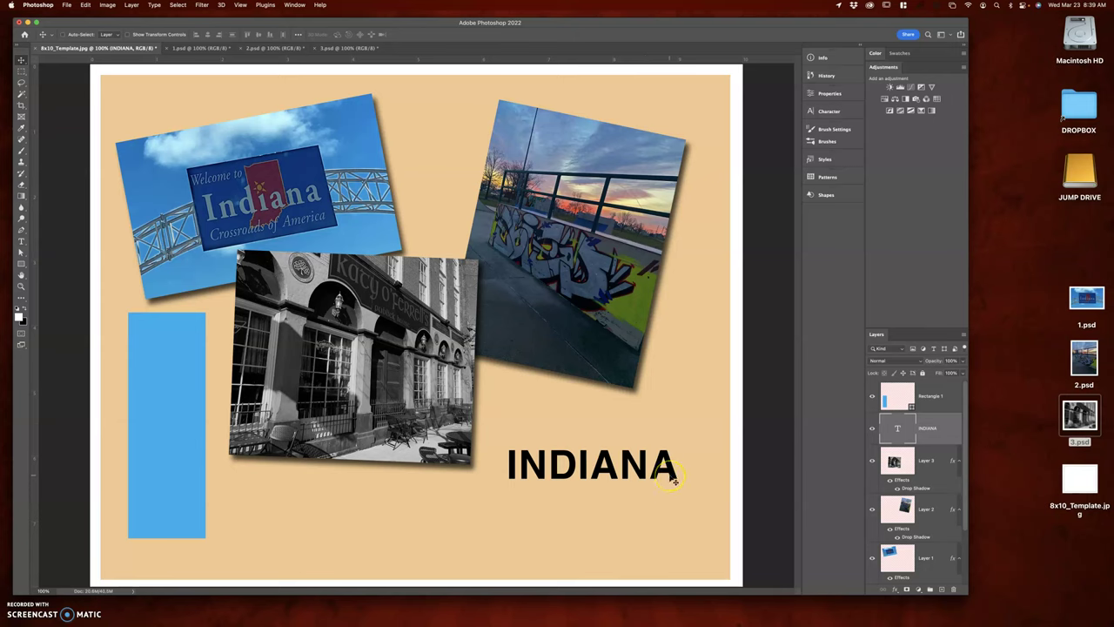